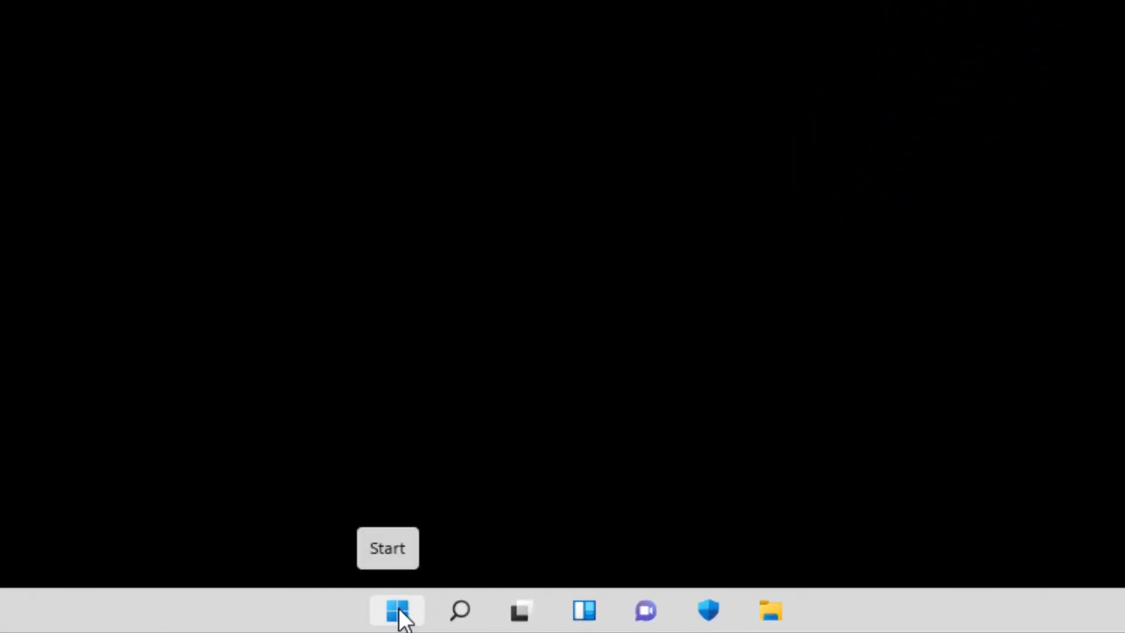
# - Turn on Developer Mode in the Windows privacy and security settings for developers, confirm it, and close Settings
pyautogui.rightClick(400, 610)
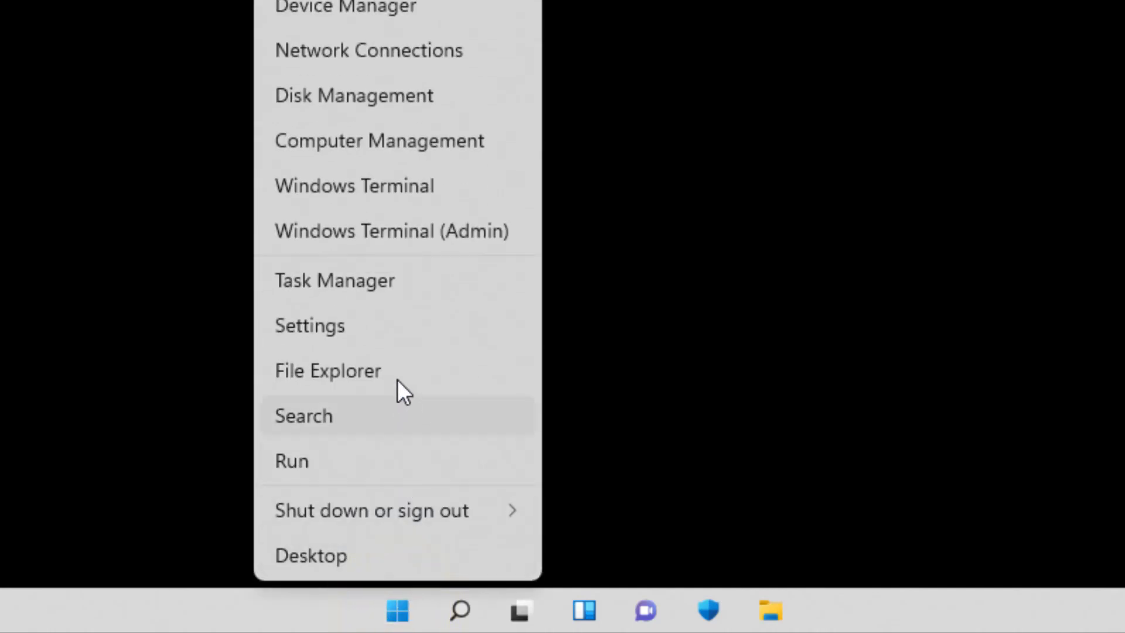
pyautogui.click(366, 325)
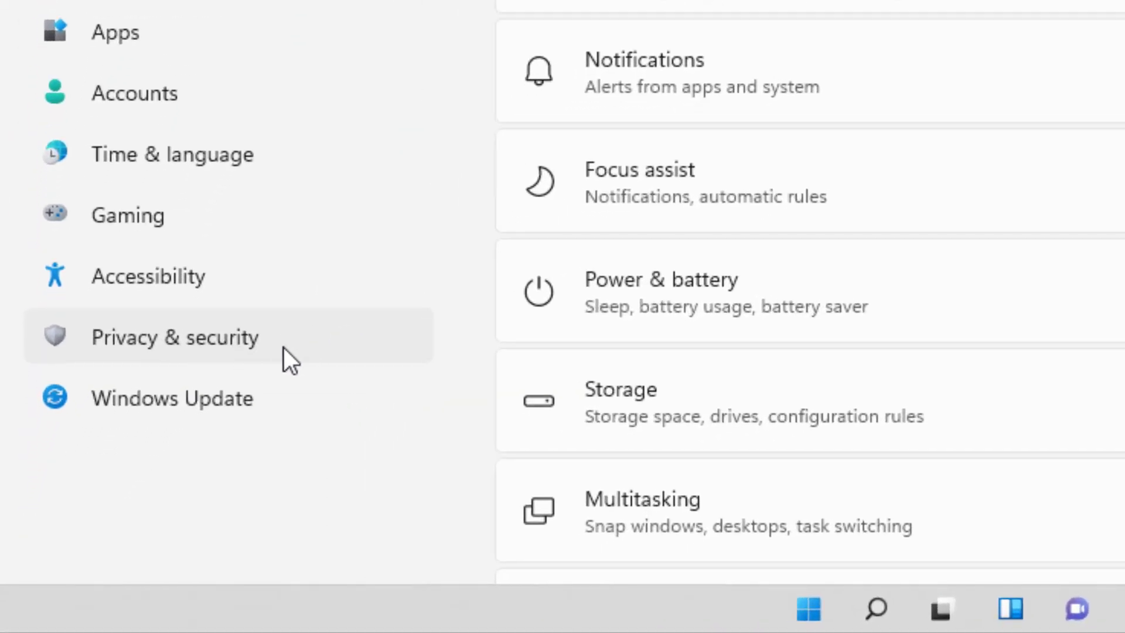
pyautogui.click(279, 355)
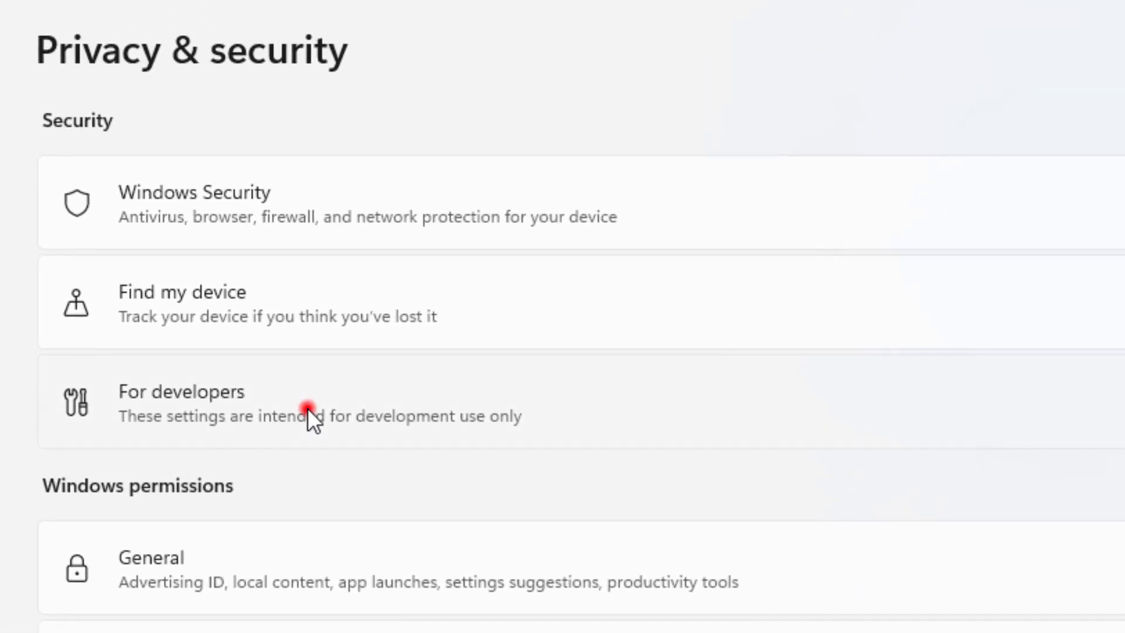
pyautogui.click(308, 407)
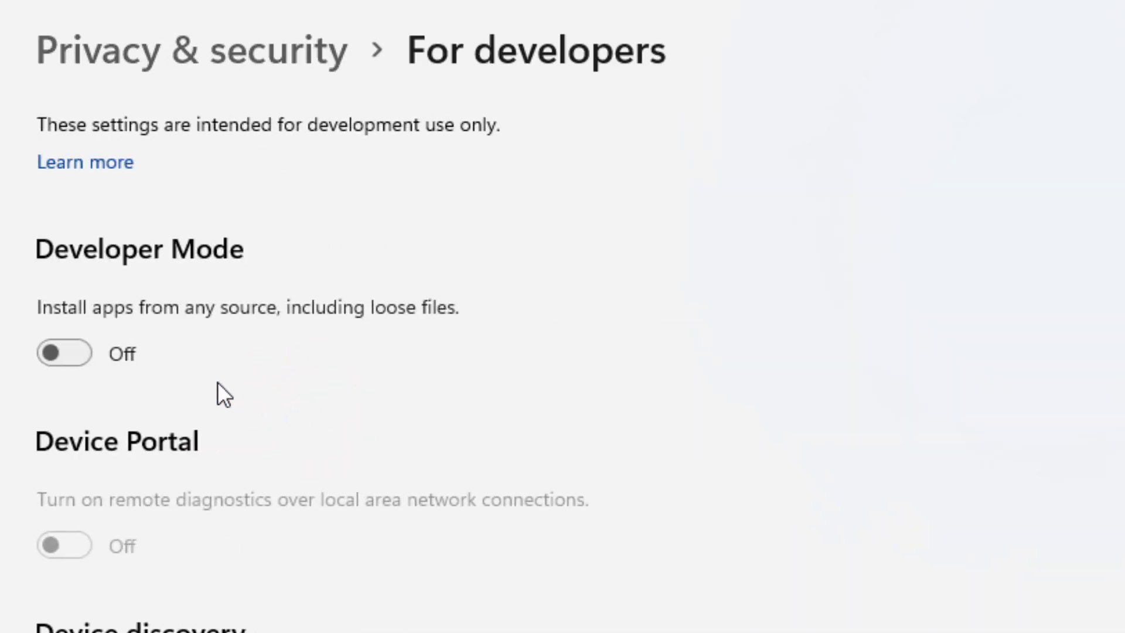
pyautogui.click(72, 357)
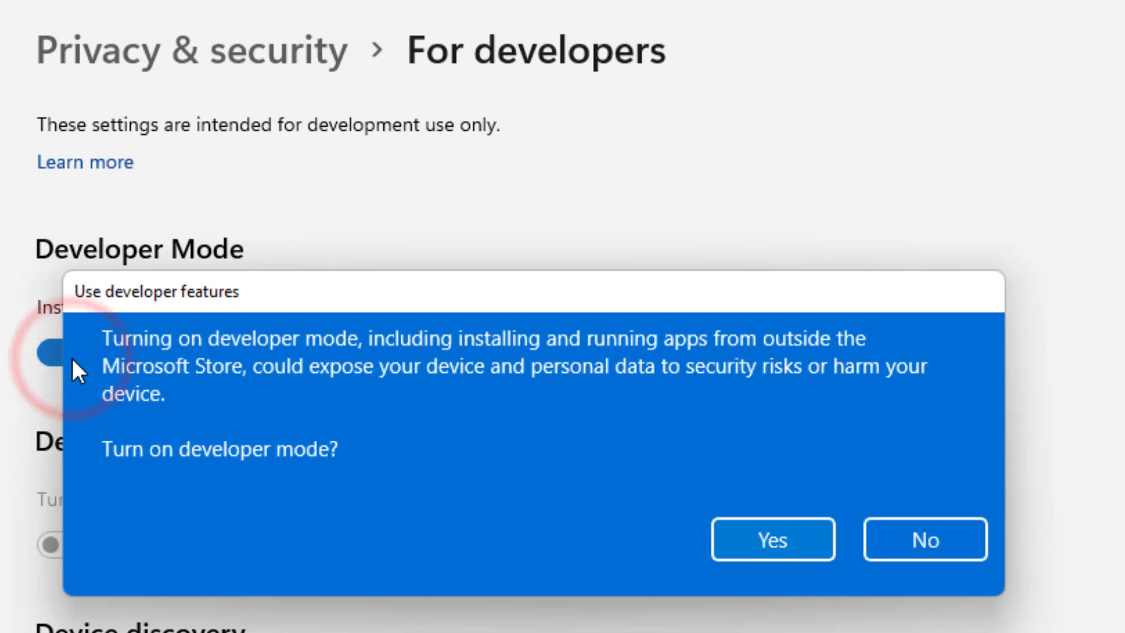
pyautogui.click(770, 548)
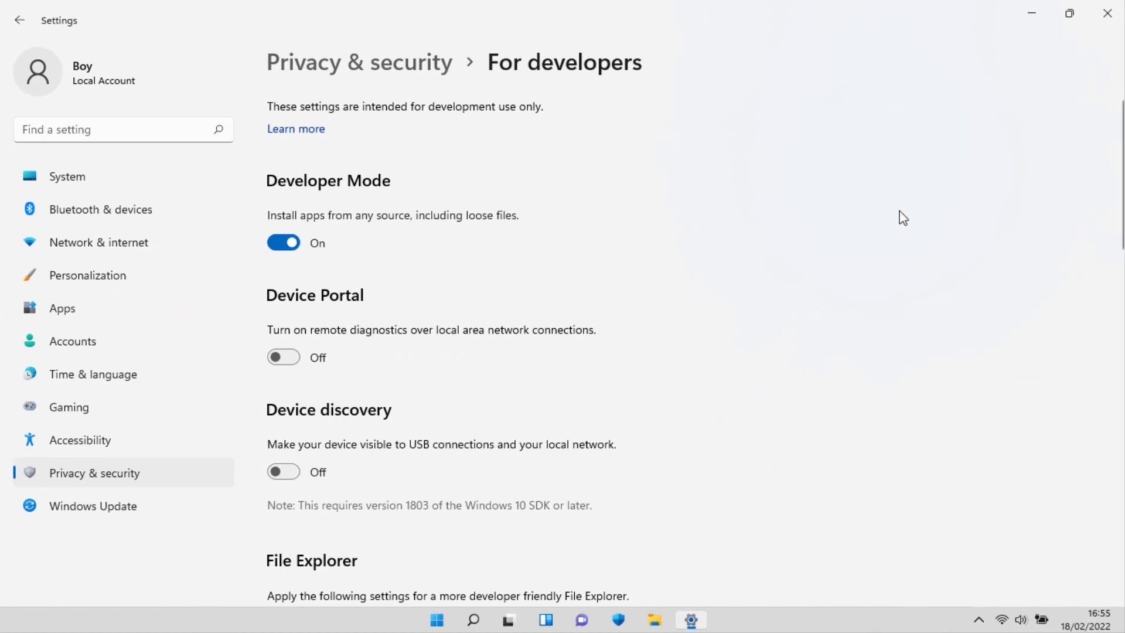
pyautogui.click(1106, 14)
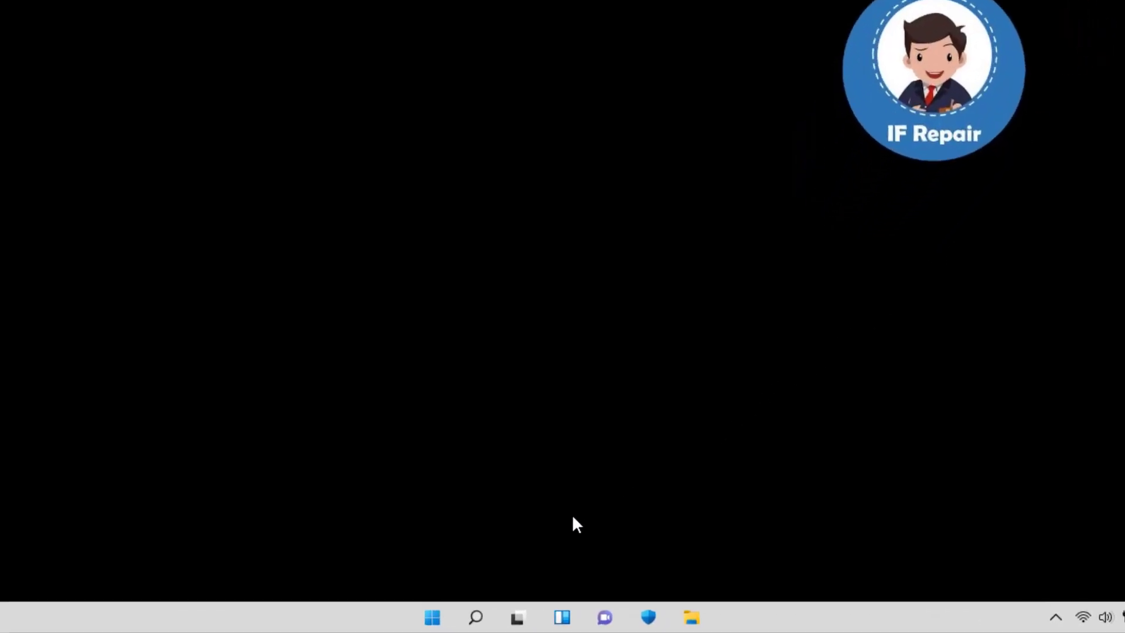
# - Search Windows for "turn windows" and open Turn Windows features on or off
pyautogui.click(491, 619)
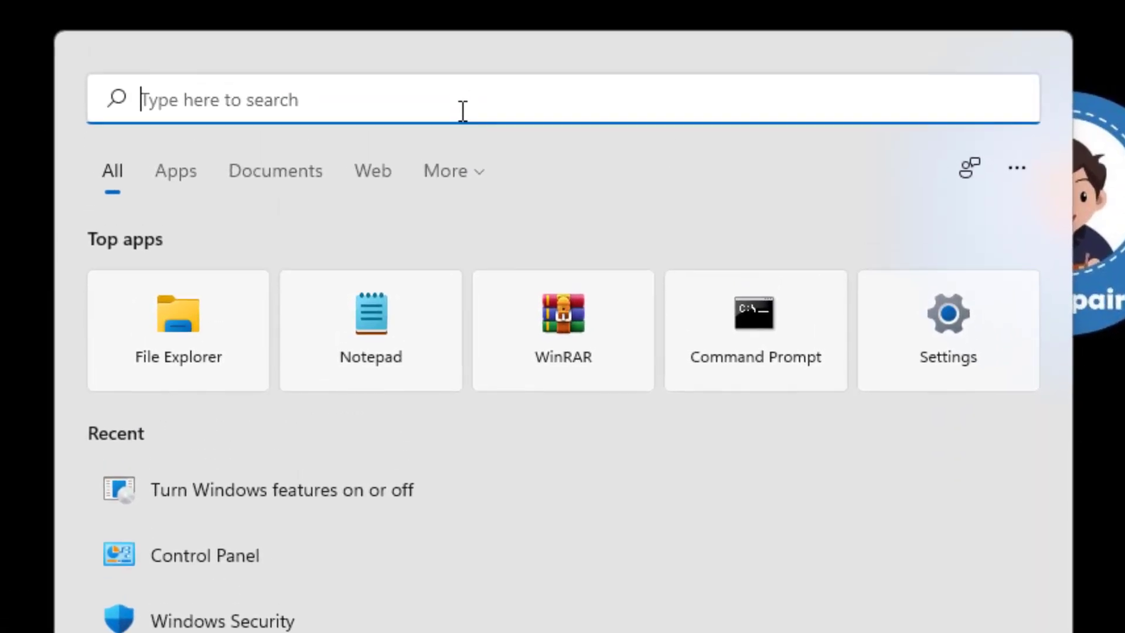
pyautogui.click(462, 109)
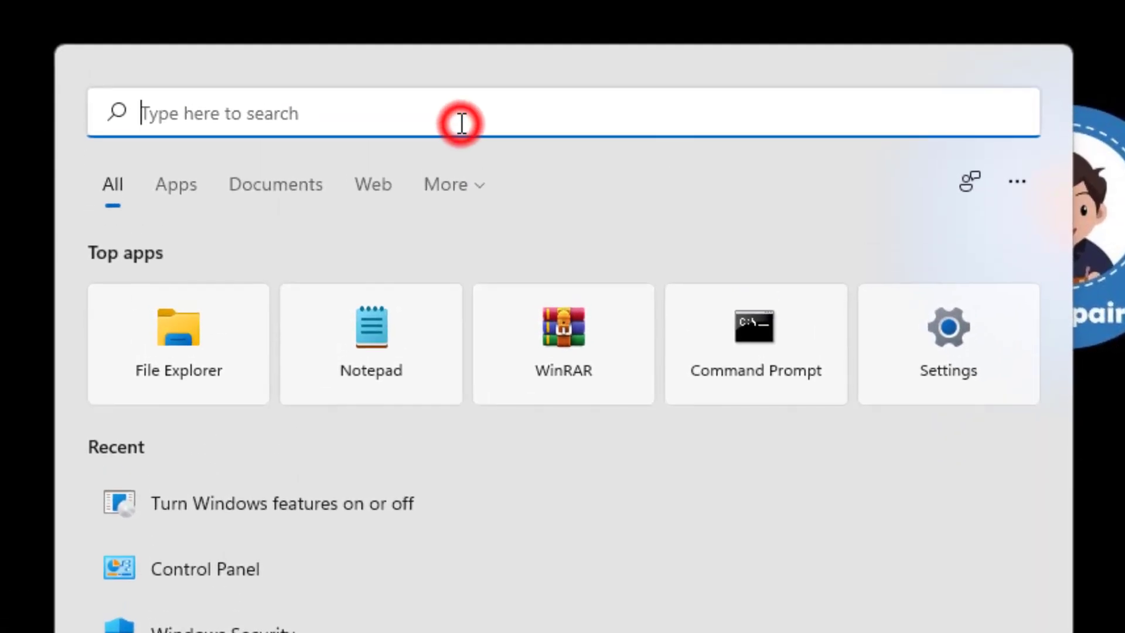
pyautogui.write('t')
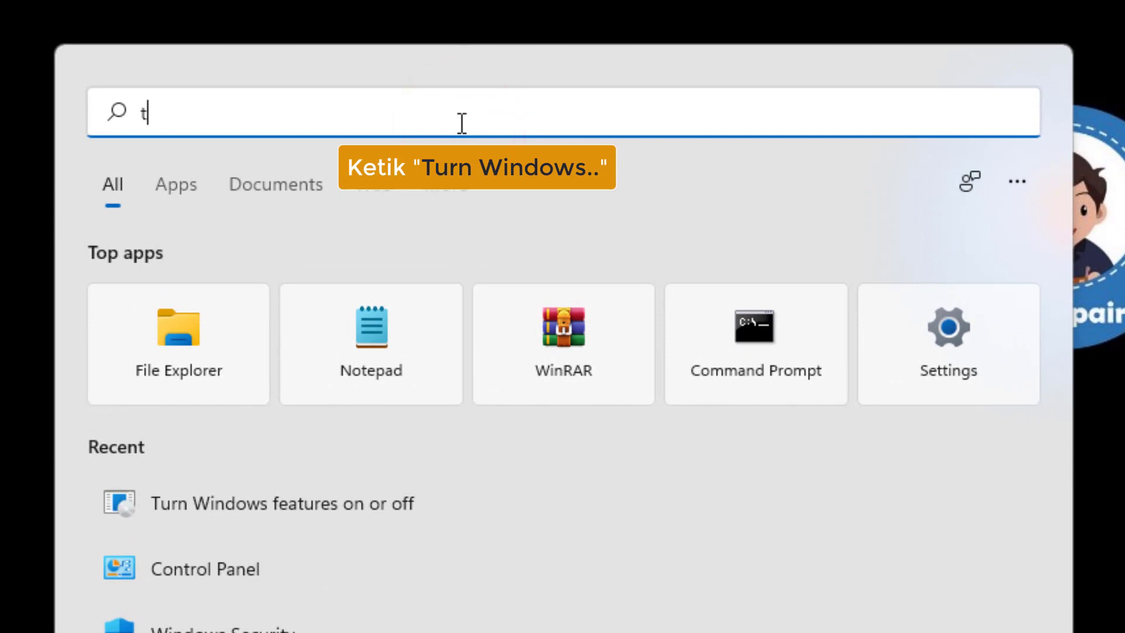
pyautogui.write('urn windows')
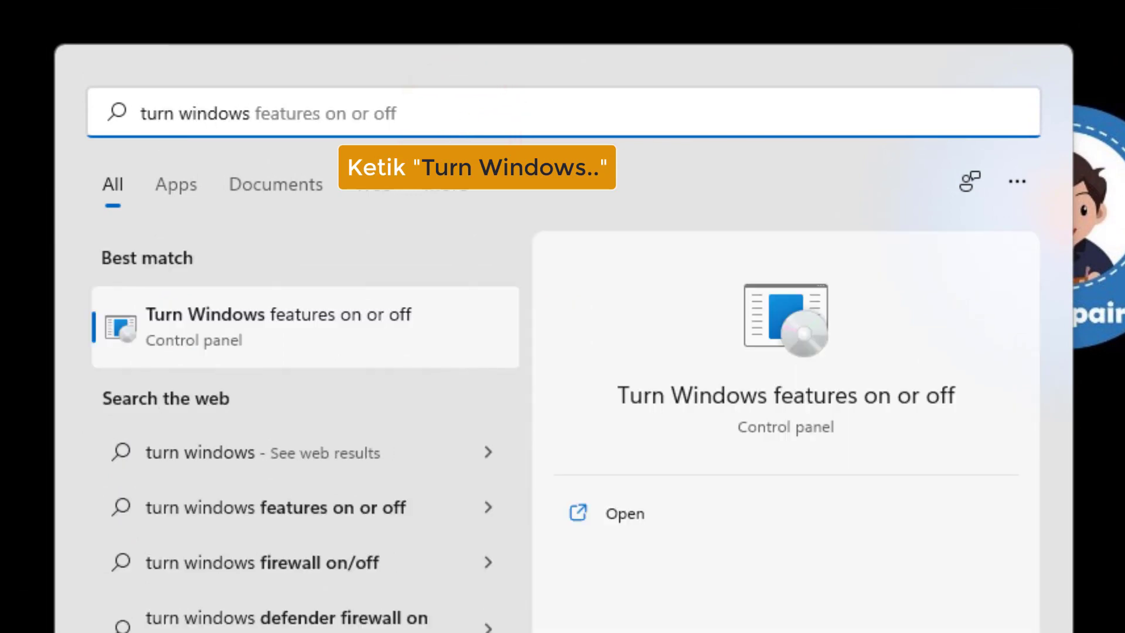
pyautogui.click(301, 330)
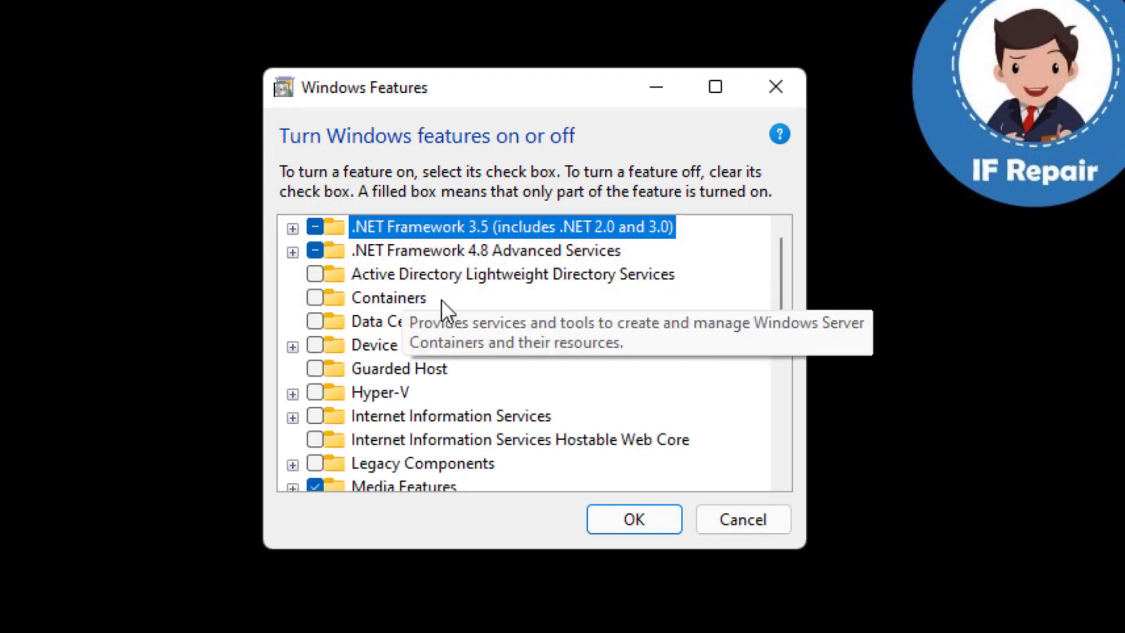
# - Enable the Virtual Machine Platform and Windows Hypervisor Platform features
pyautogui.scroll(-6, 490, 322)
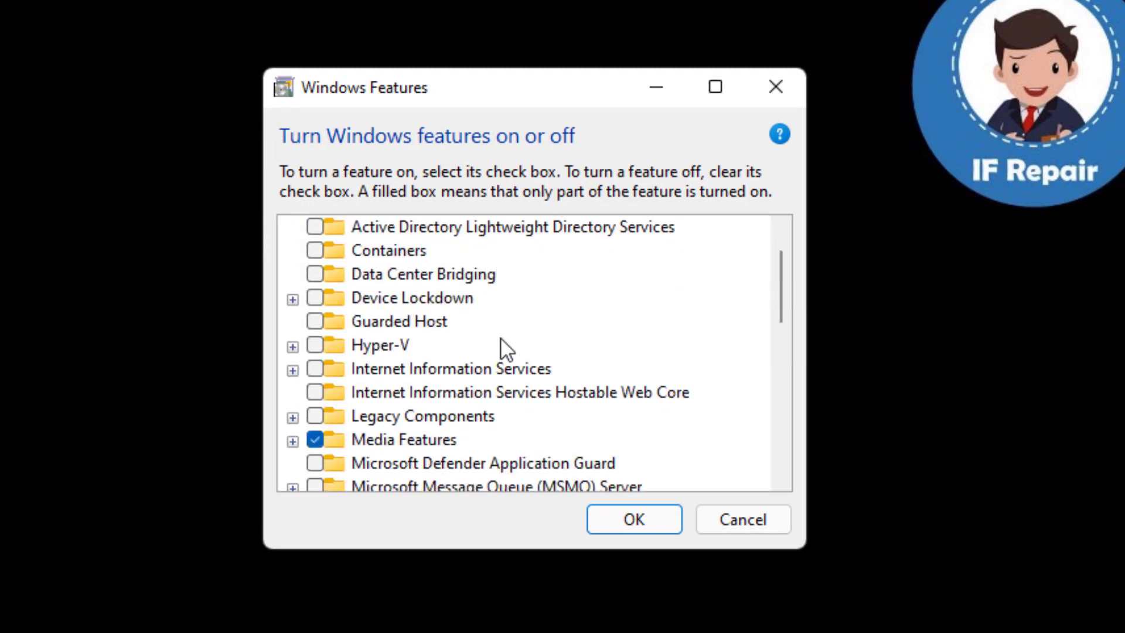
pyautogui.scroll(-3, 501, 349)
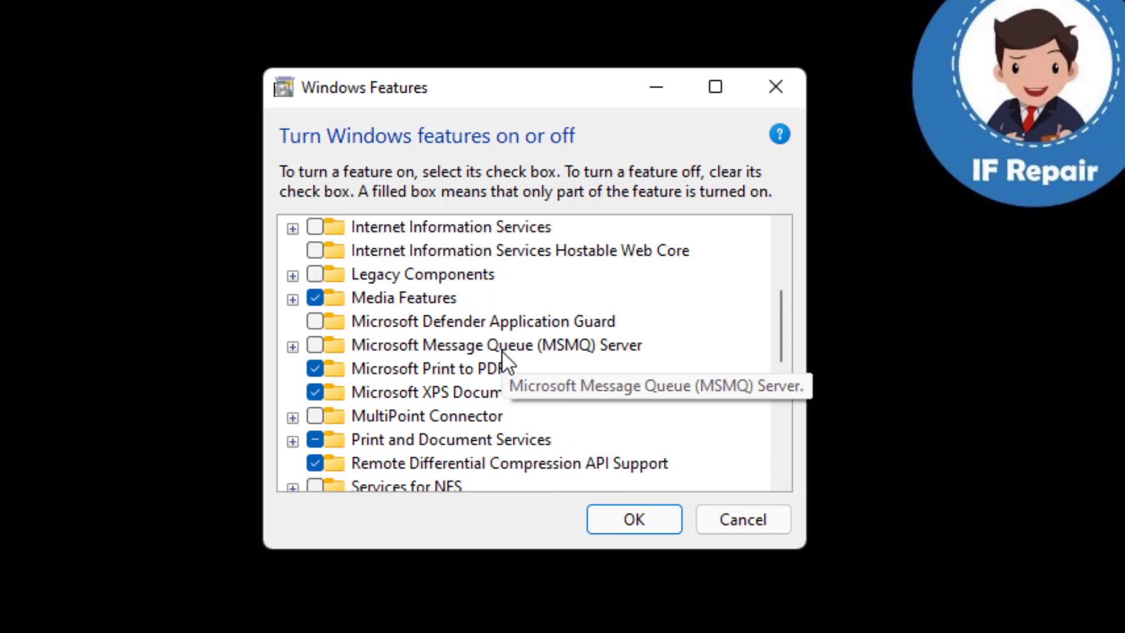
pyautogui.scroll(-3, 501, 363)
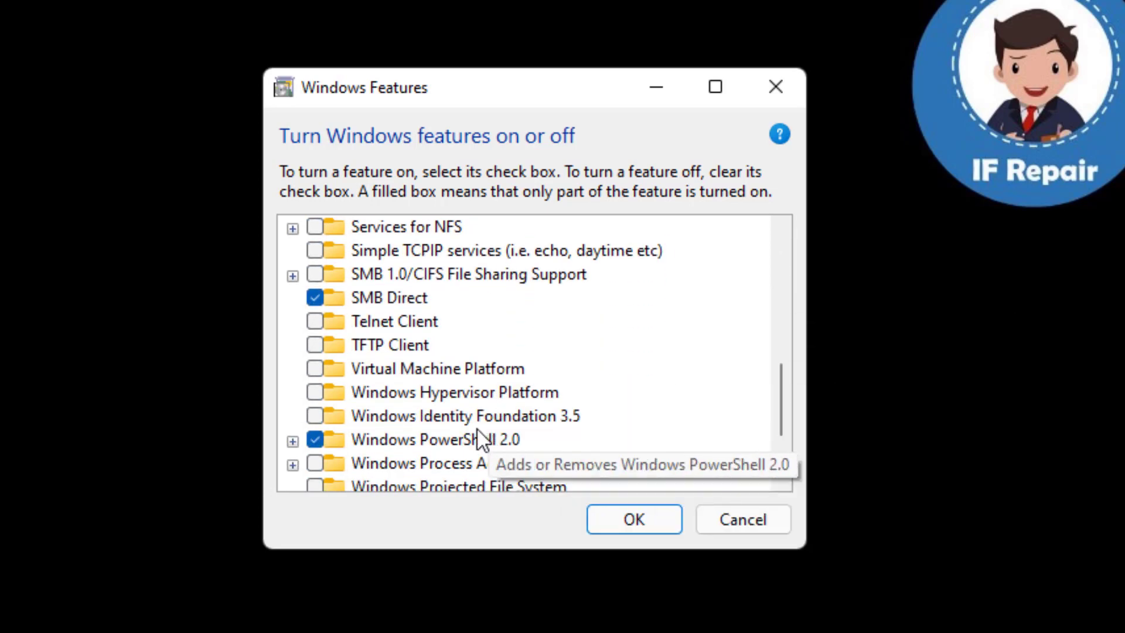
pyautogui.click(374, 369)
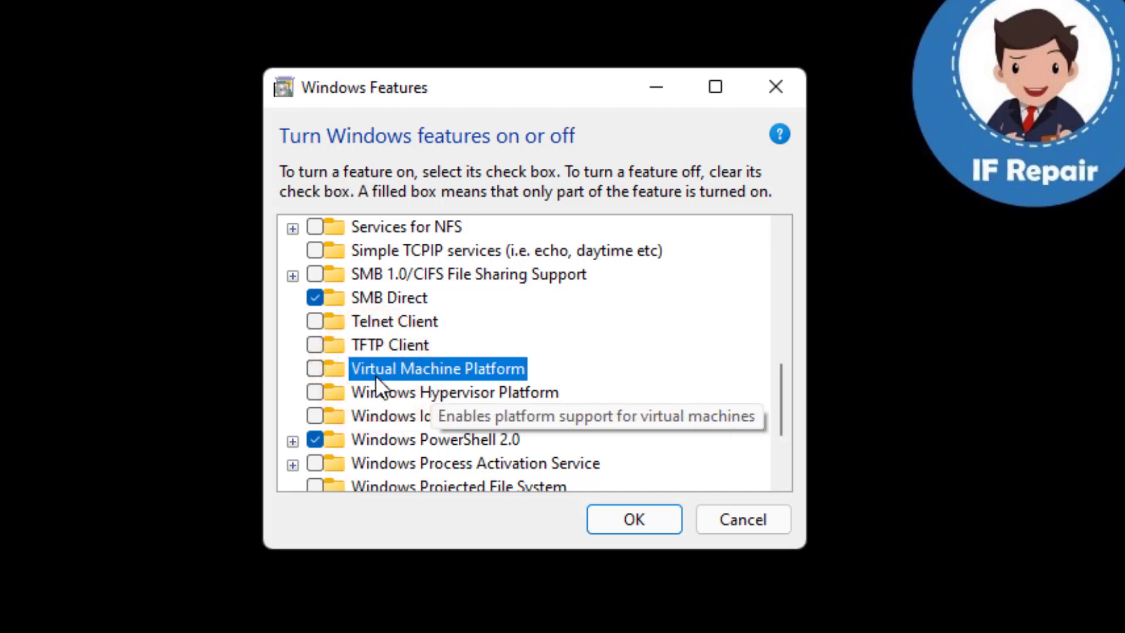
pyautogui.click(315, 369)
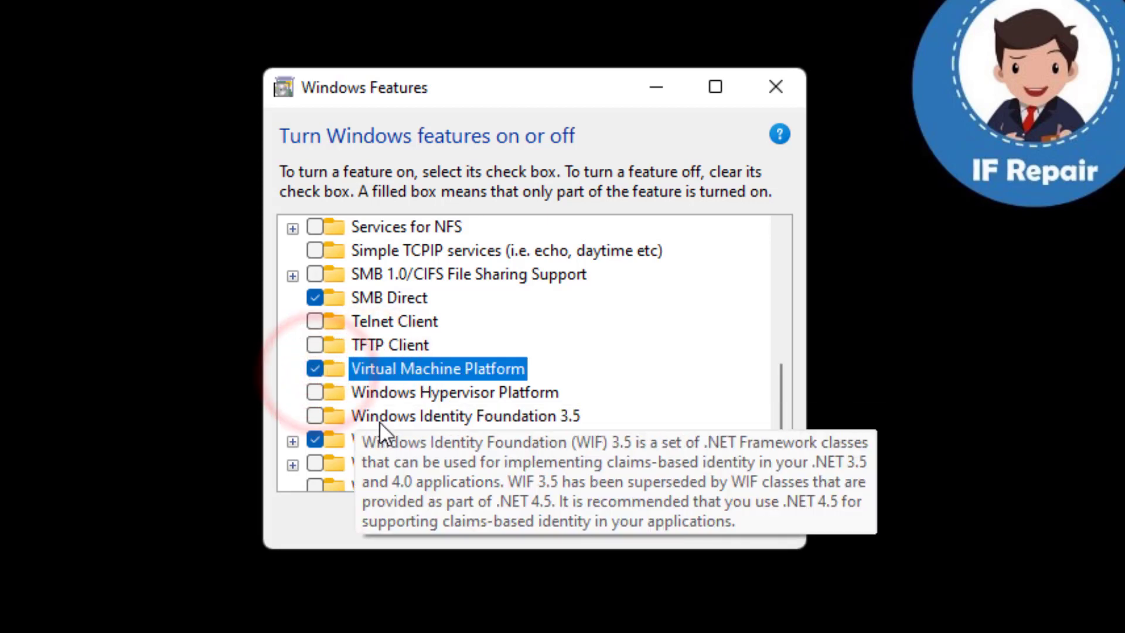
pyautogui.click(402, 394)
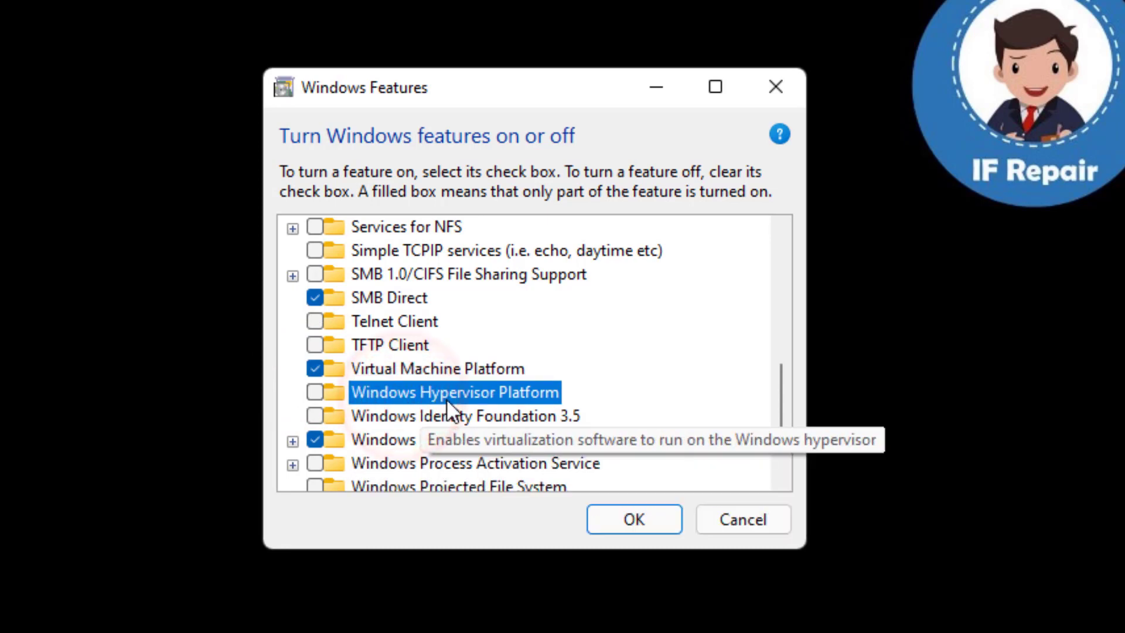
pyautogui.click(315, 393)
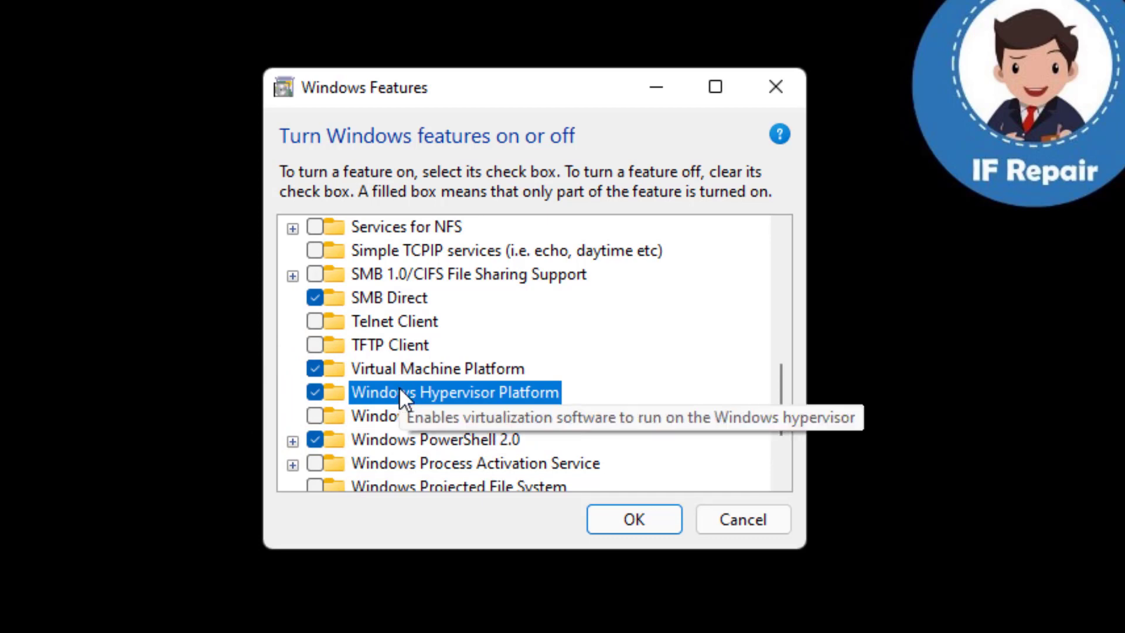
# - Enable the Windows Subsystem for Linux feature and apply the Windows feature changes
pyautogui.scroll(-2, 411, 404)
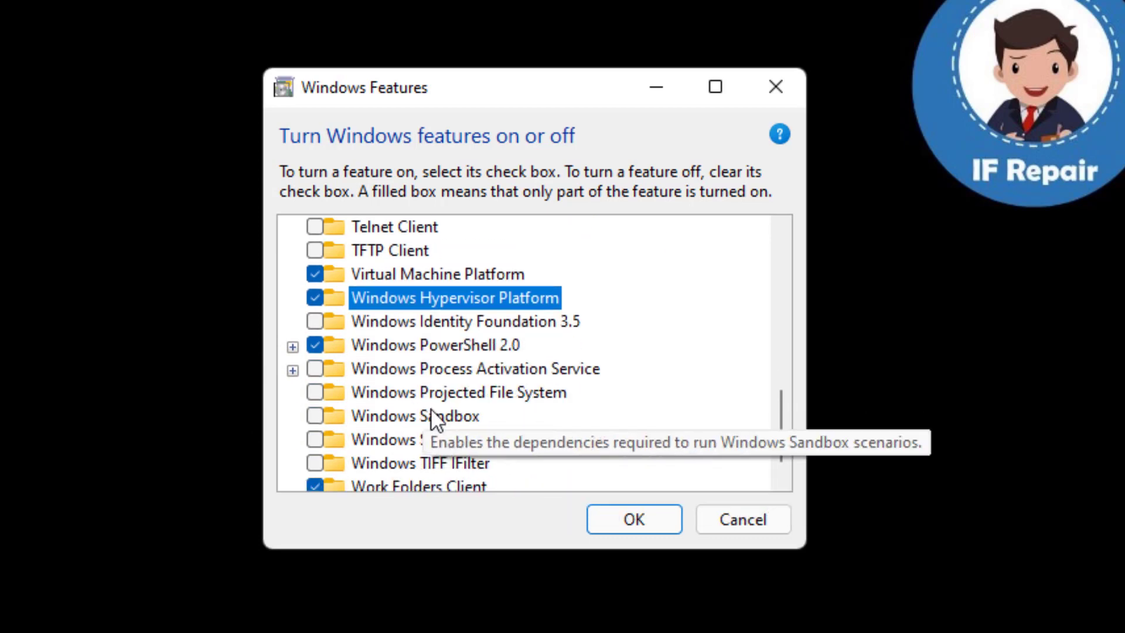
pyautogui.click(544, 418)
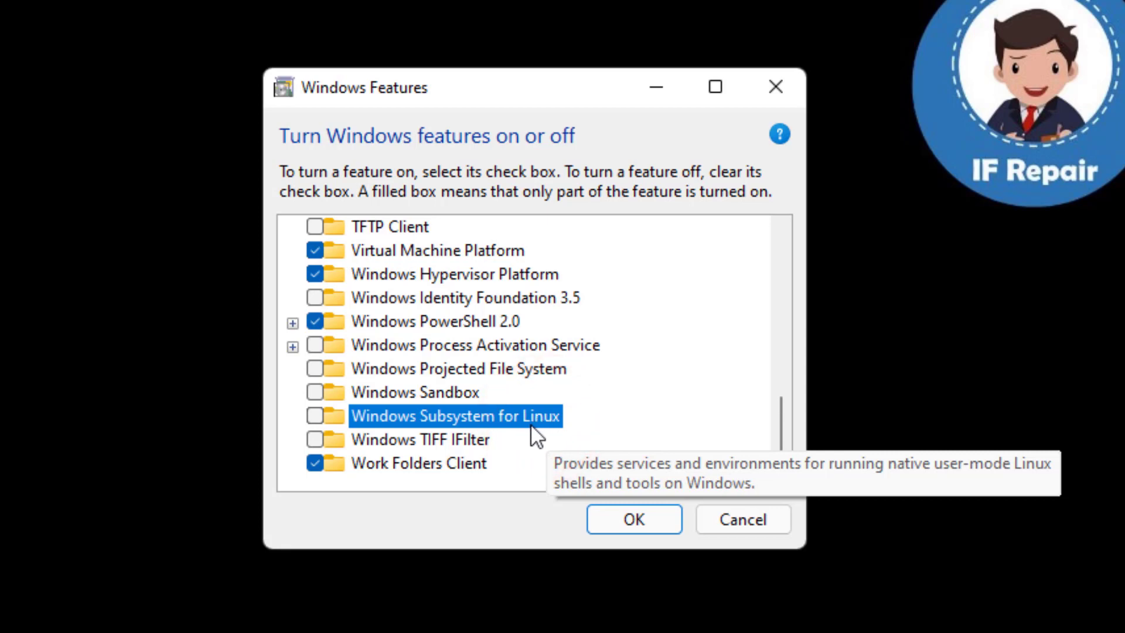
pyautogui.click(311, 419)
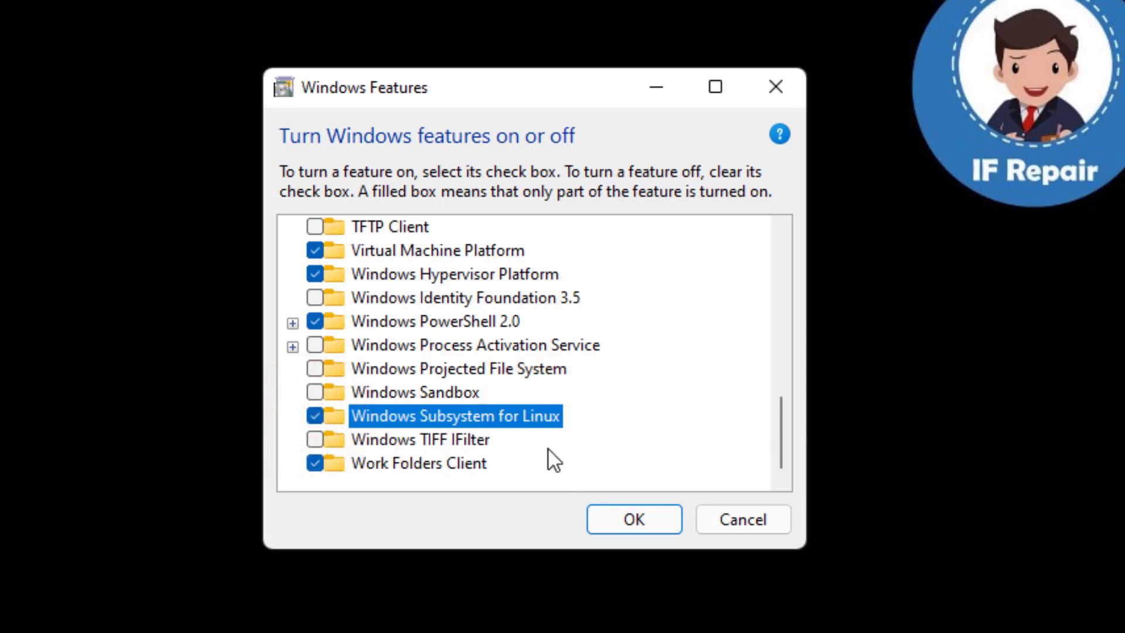
pyautogui.click(632, 519)
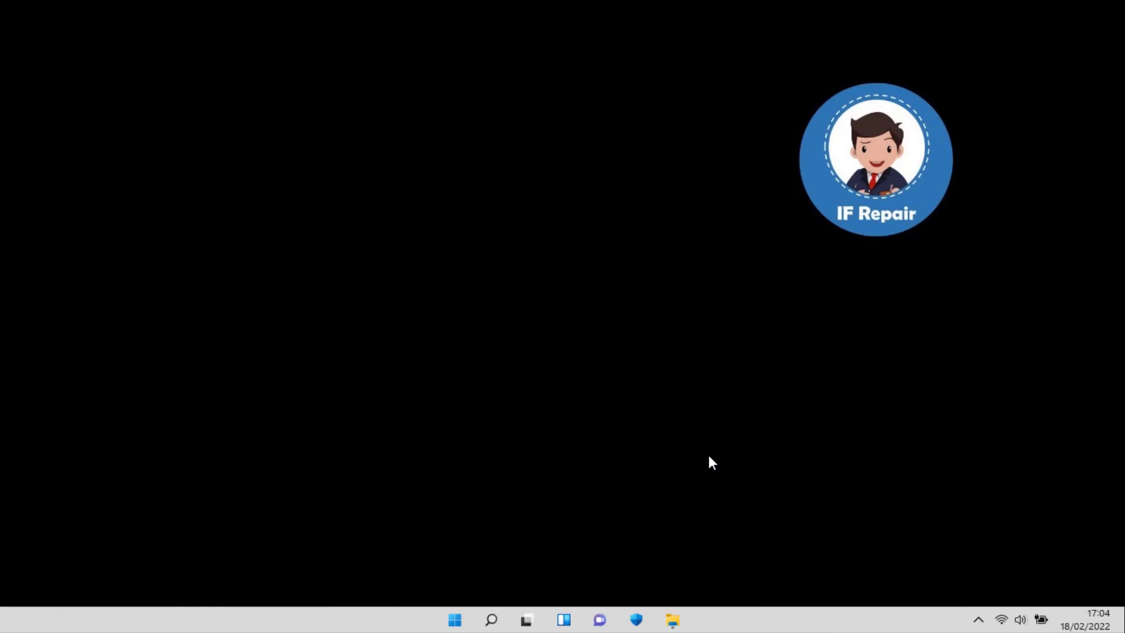
# - Extract the PLAY STORE W11 TRD archive in the Videos folder into a PLAY STORE W11 TRD subfolder, keeping the default extraction options
pyautogui.click(674, 618)
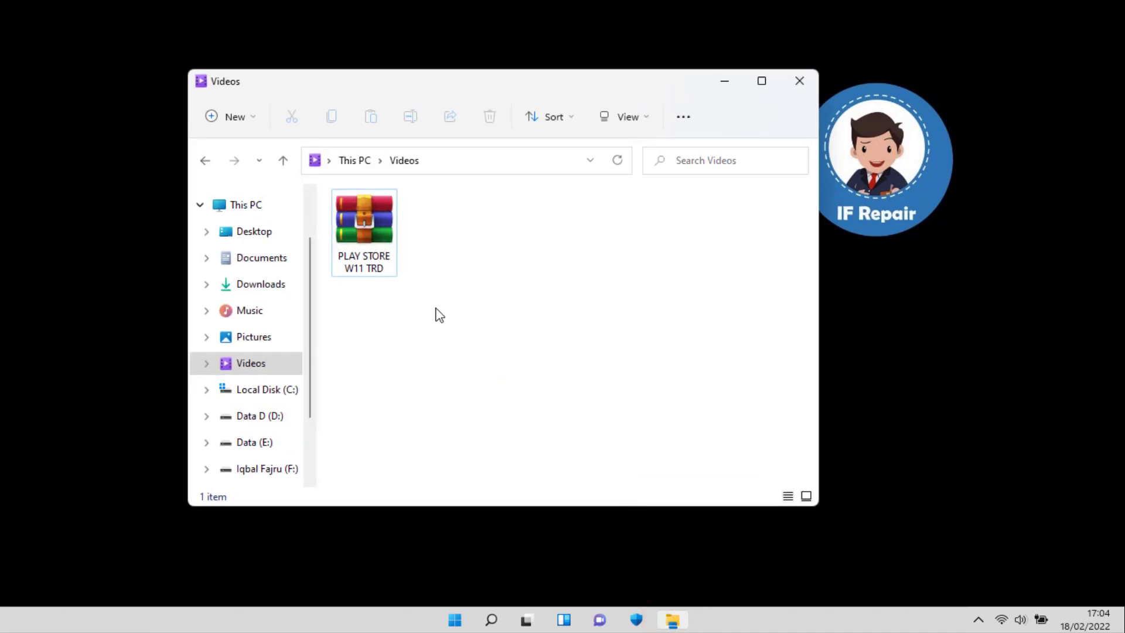
pyautogui.click(392, 249)
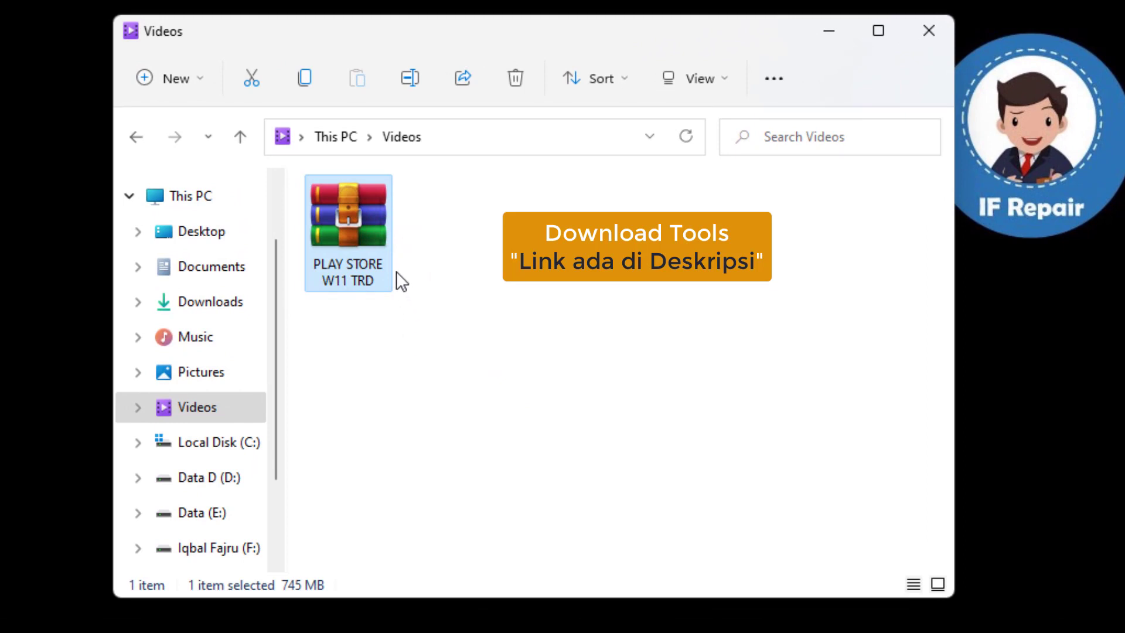
pyautogui.rightClick(371, 241)
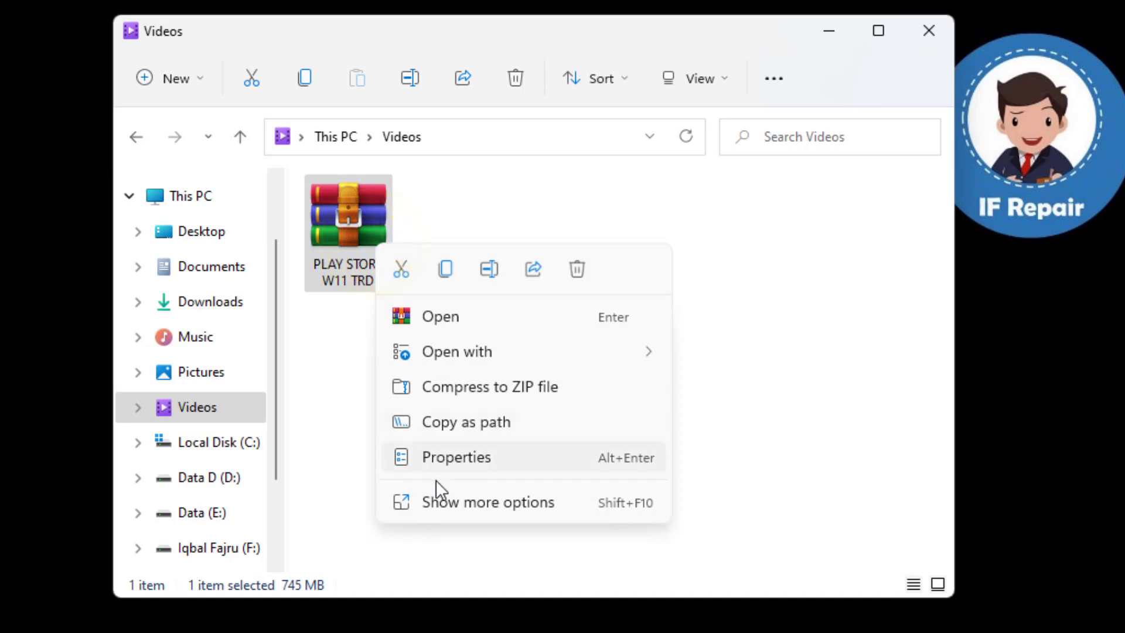
pyautogui.click(461, 499)
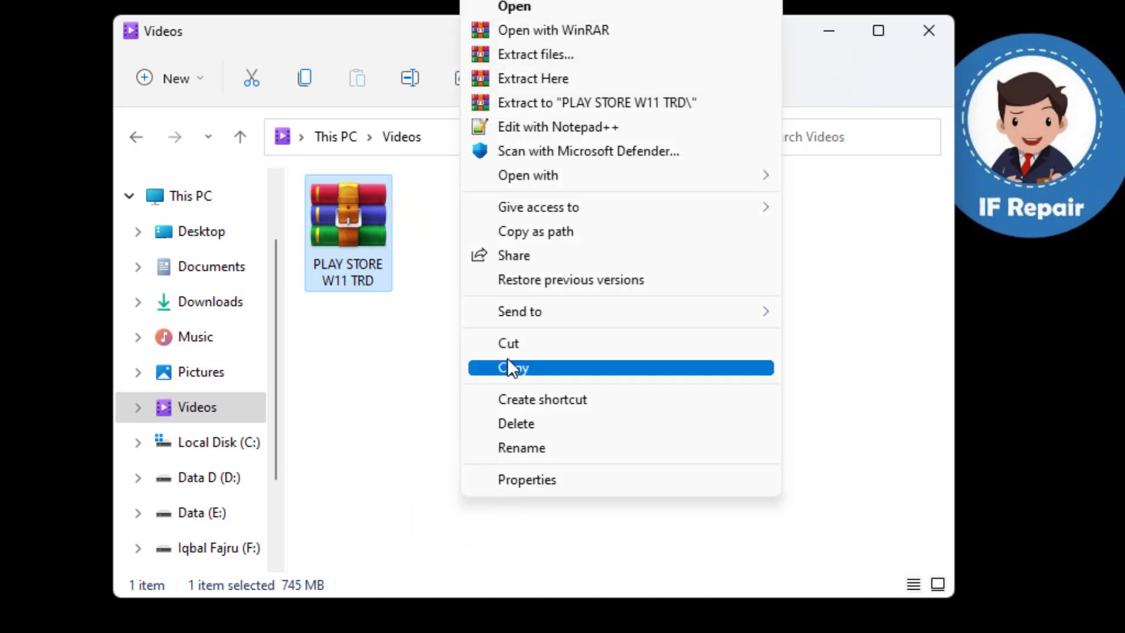
pyautogui.click(594, 58)
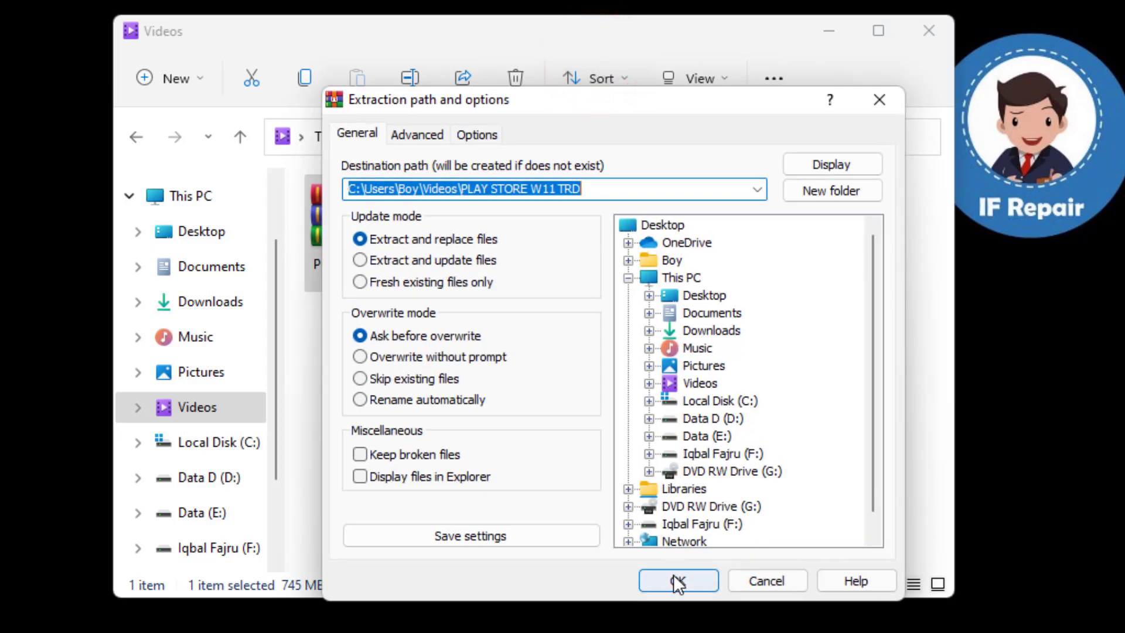
pyautogui.click(675, 578)
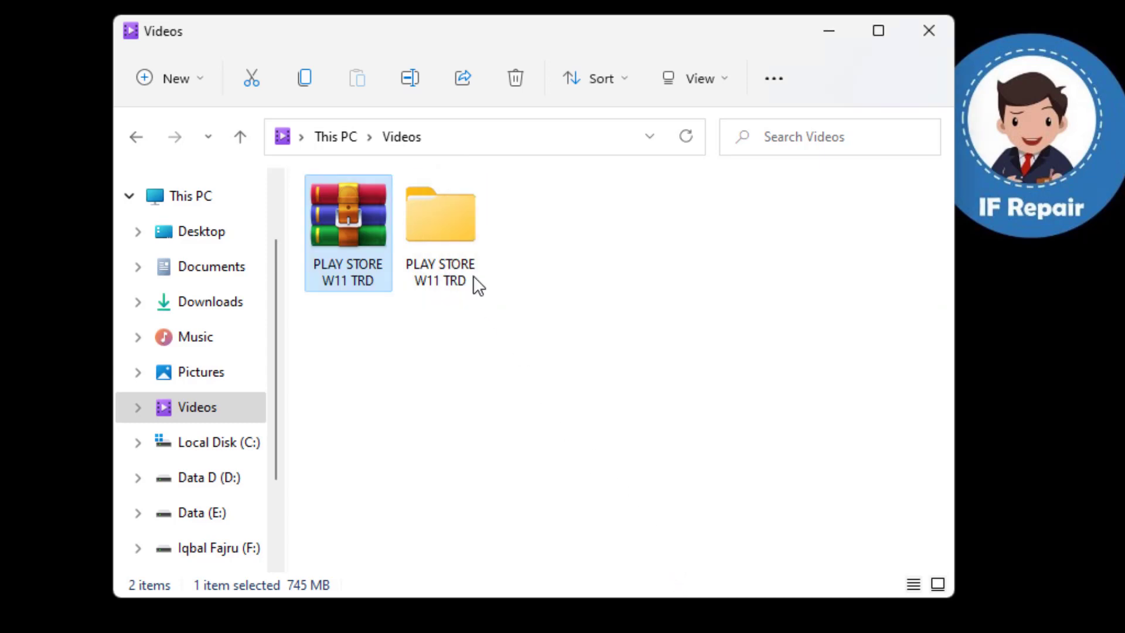
# - Run SETUPx64 from the nested PLAY STORE W11 TRD folder as administrator, then close the folder window and the finished script's console
pyautogui.doubleClick(467, 263)
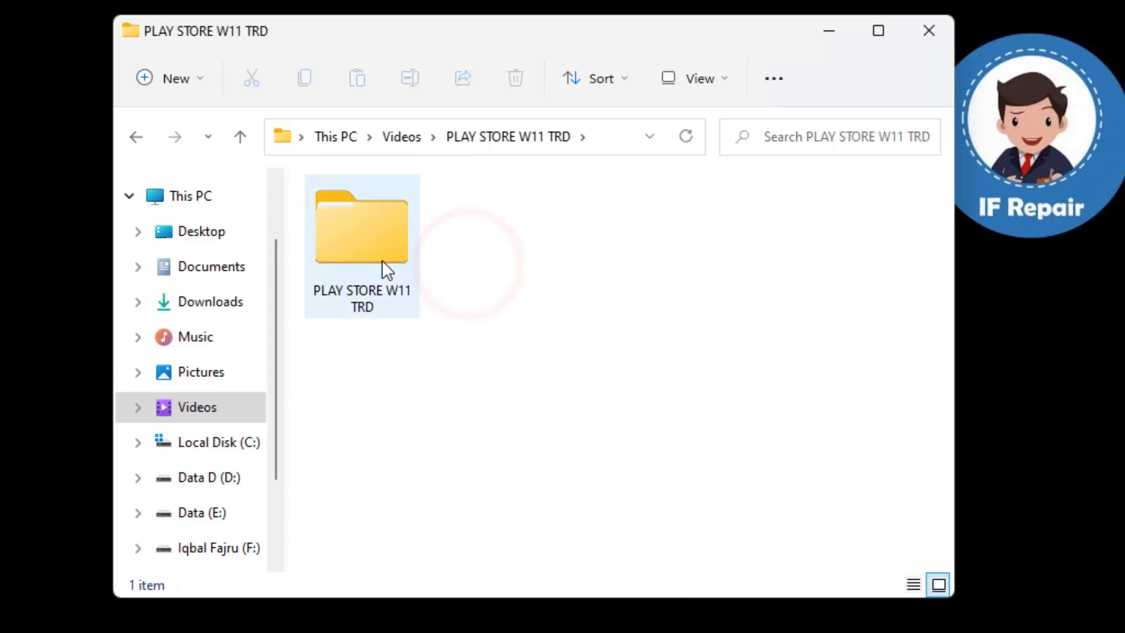
pyautogui.doubleClick(382, 261)
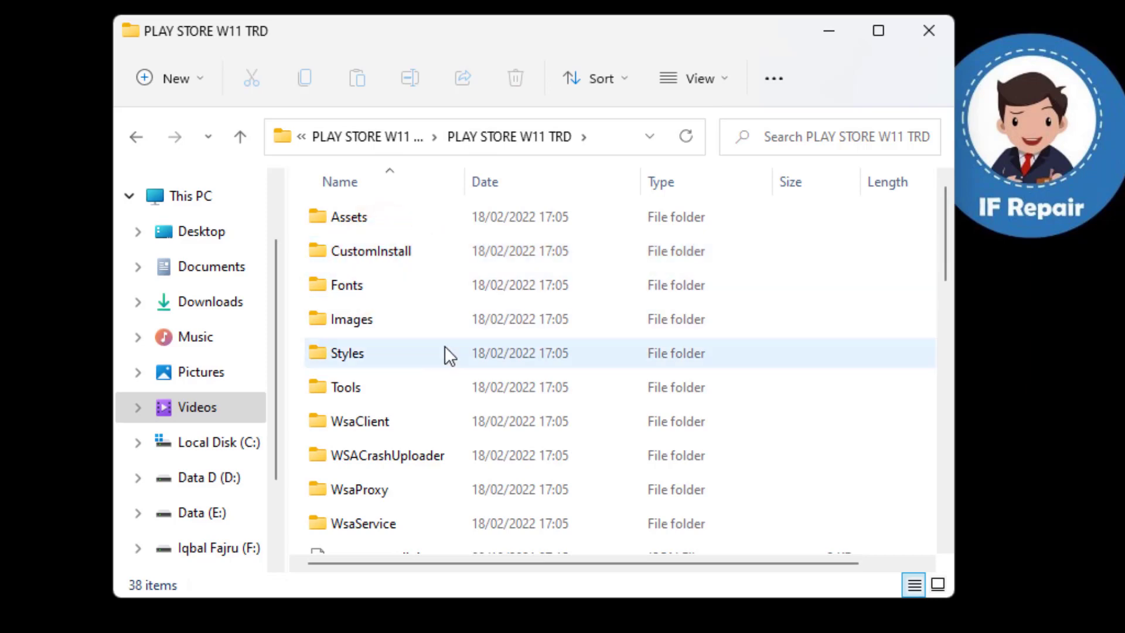
pyautogui.scroll(-4, 475, 411)
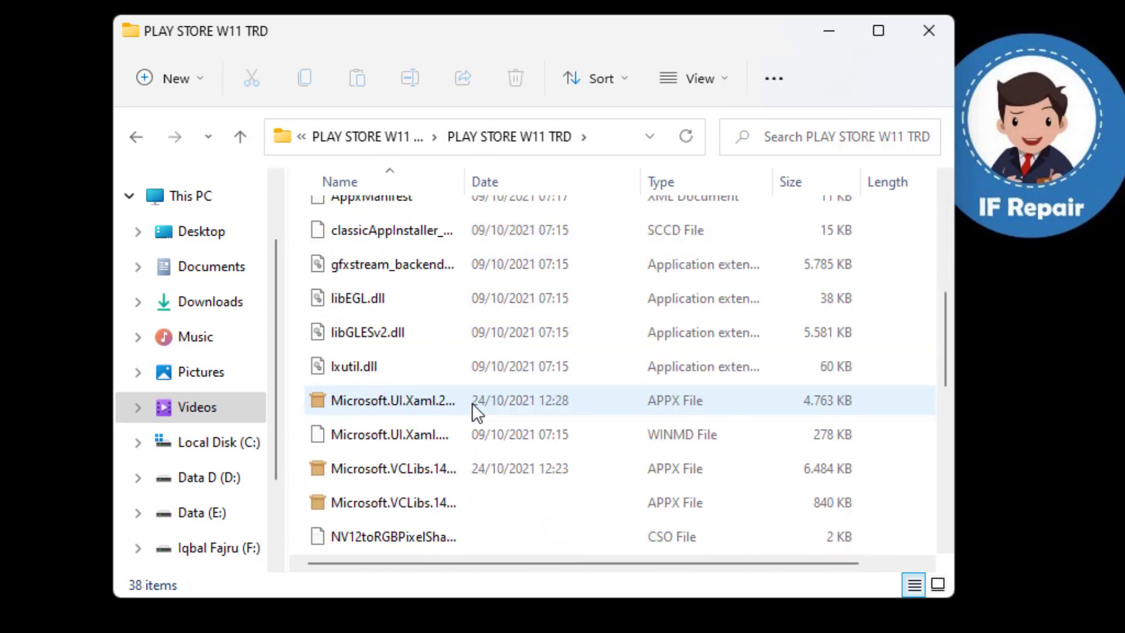
pyautogui.scroll(-1, 472, 402)
pyautogui.scroll(-1, 472, 403)
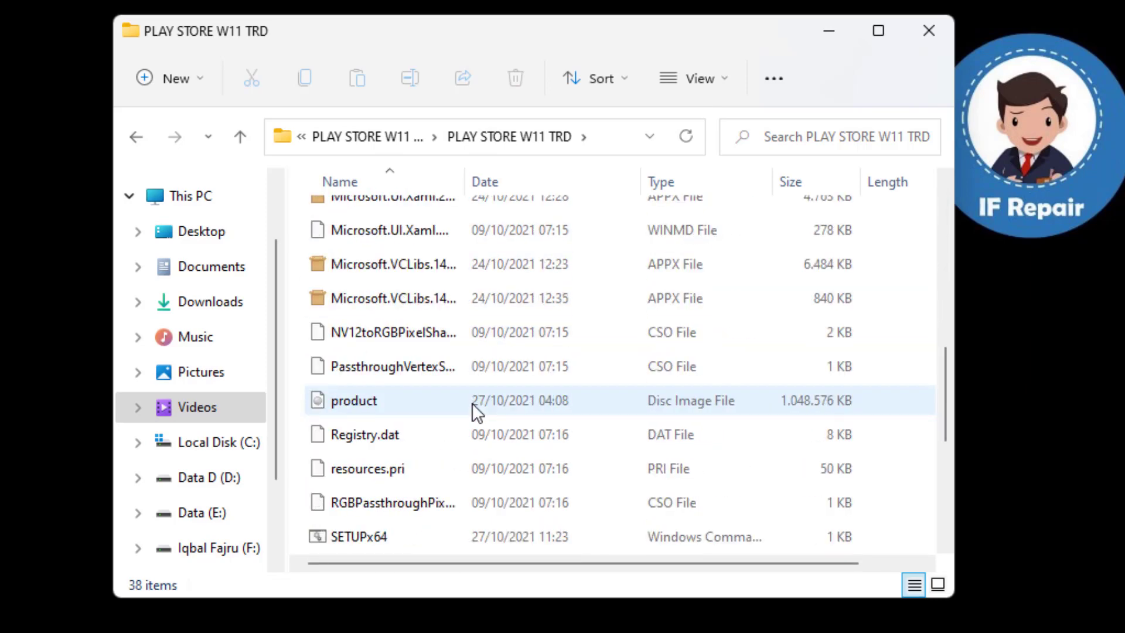
pyautogui.scroll(-1, 471, 407)
pyautogui.scroll(-1, 467, 411)
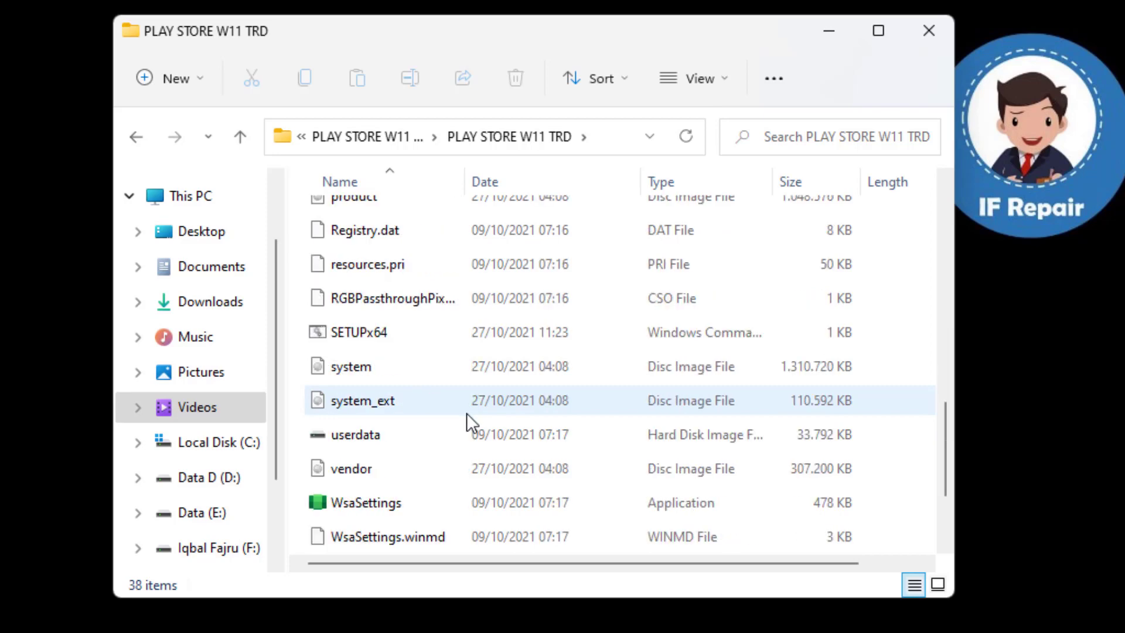
pyautogui.click(399, 330)
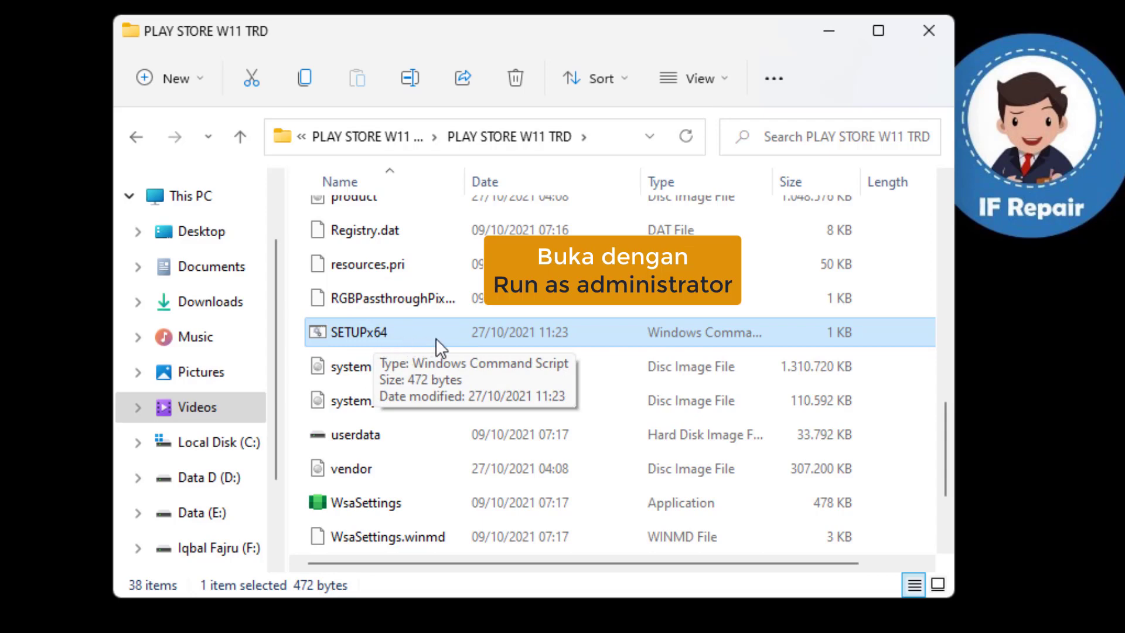
pyautogui.rightClick(411, 327)
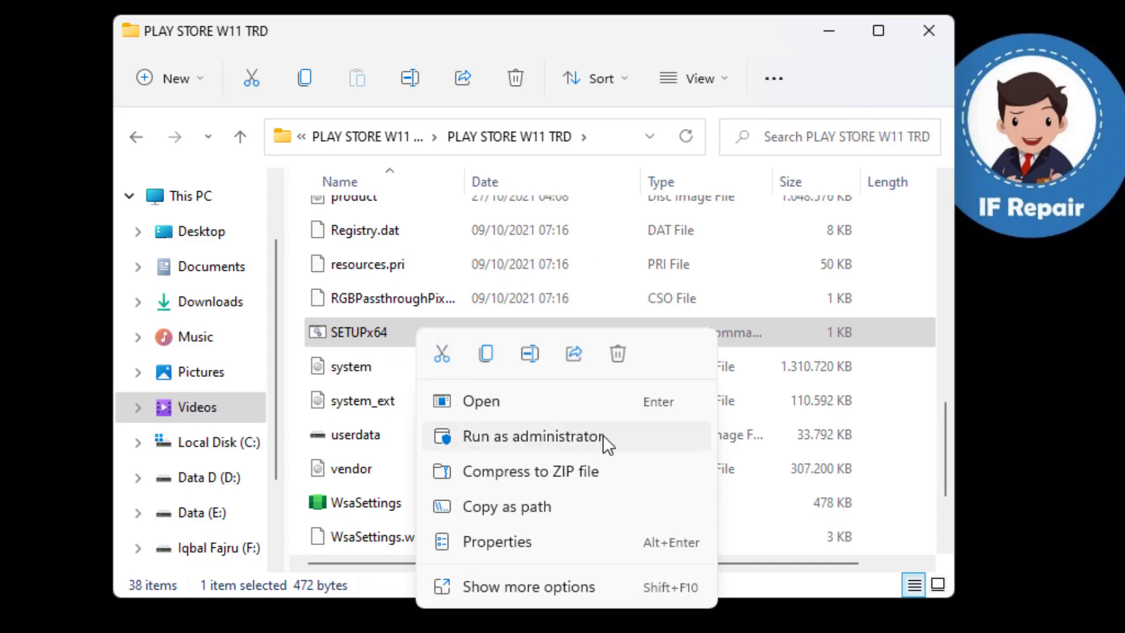
pyautogui.click(623, 437)
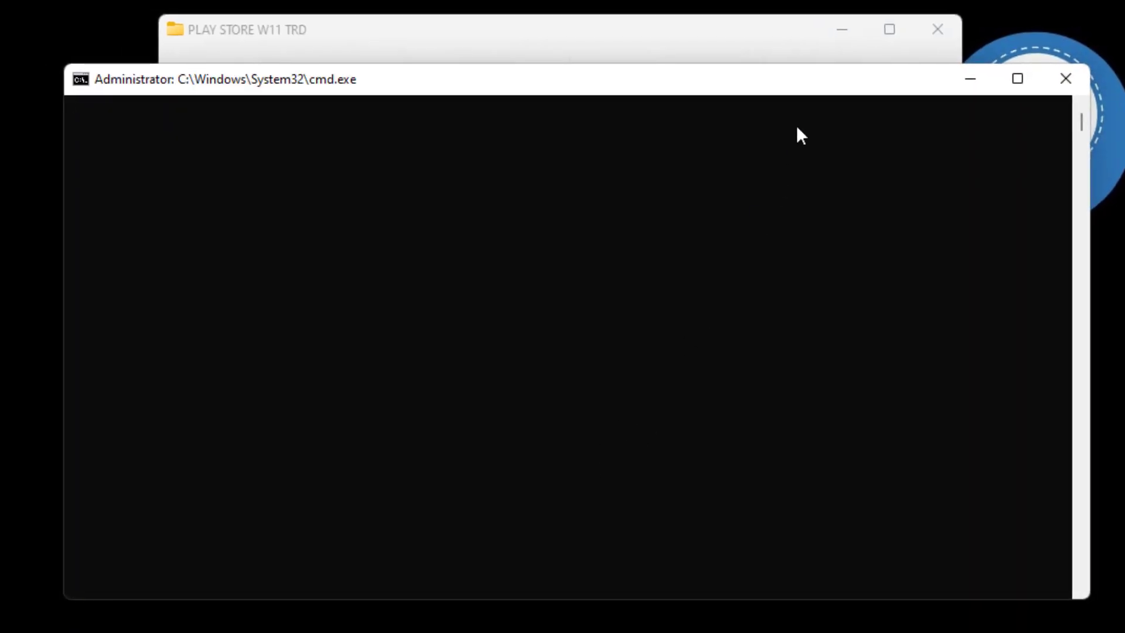
pyautogui.click(928, 32)
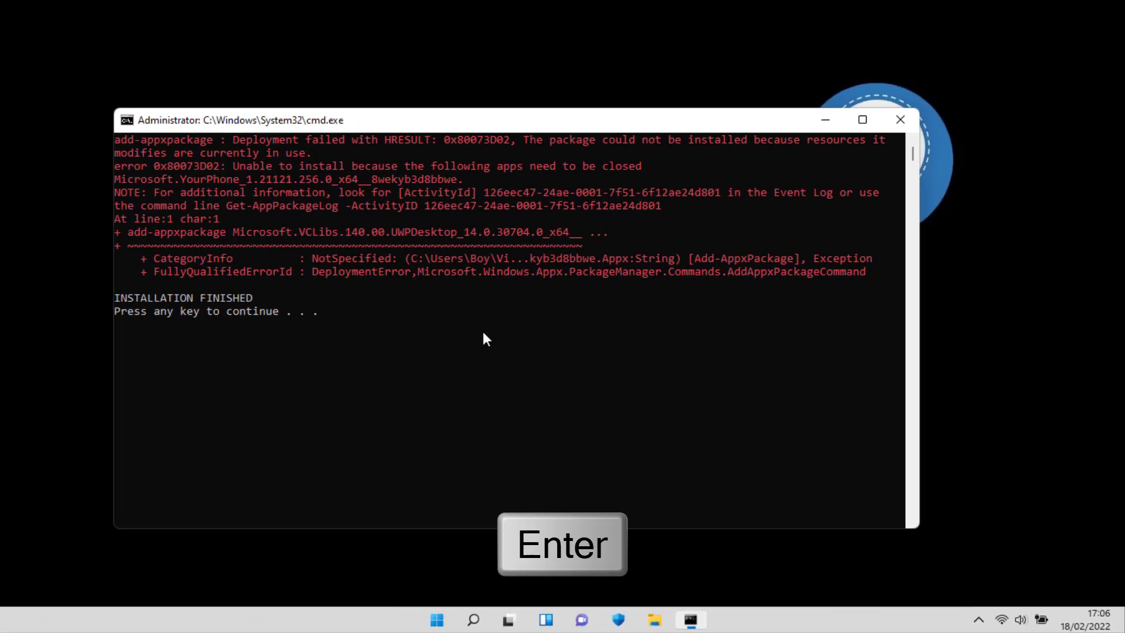
pyautogui.press('Return')
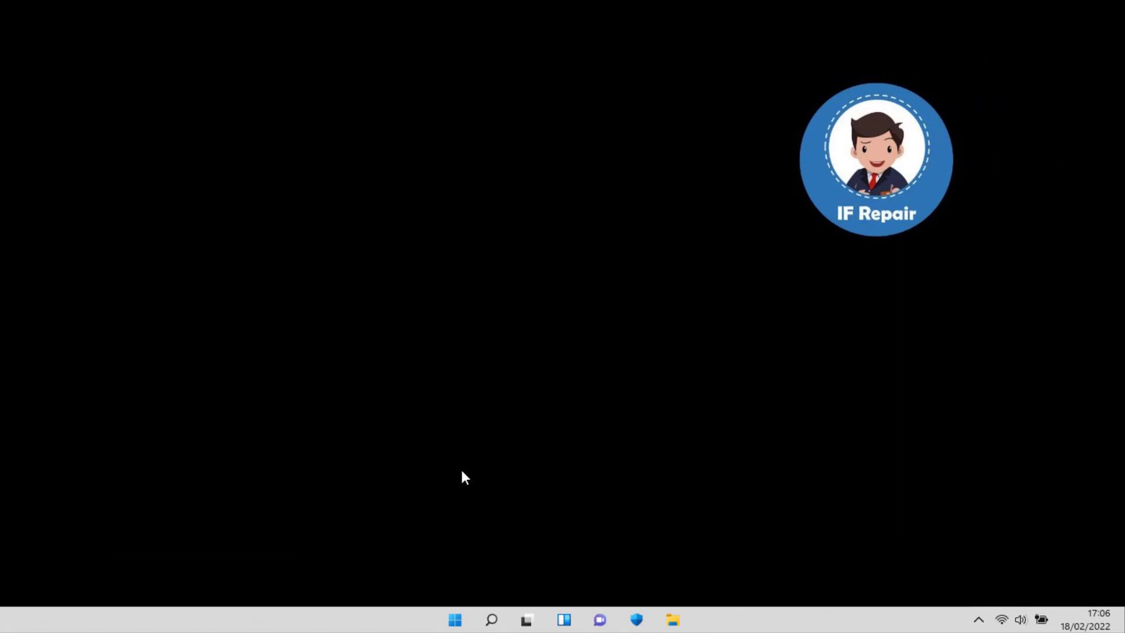
# - Open Windows Subsystem for Android from the full list of installed apps and turn on its Developer mode
pyautogui.click(454, 619)
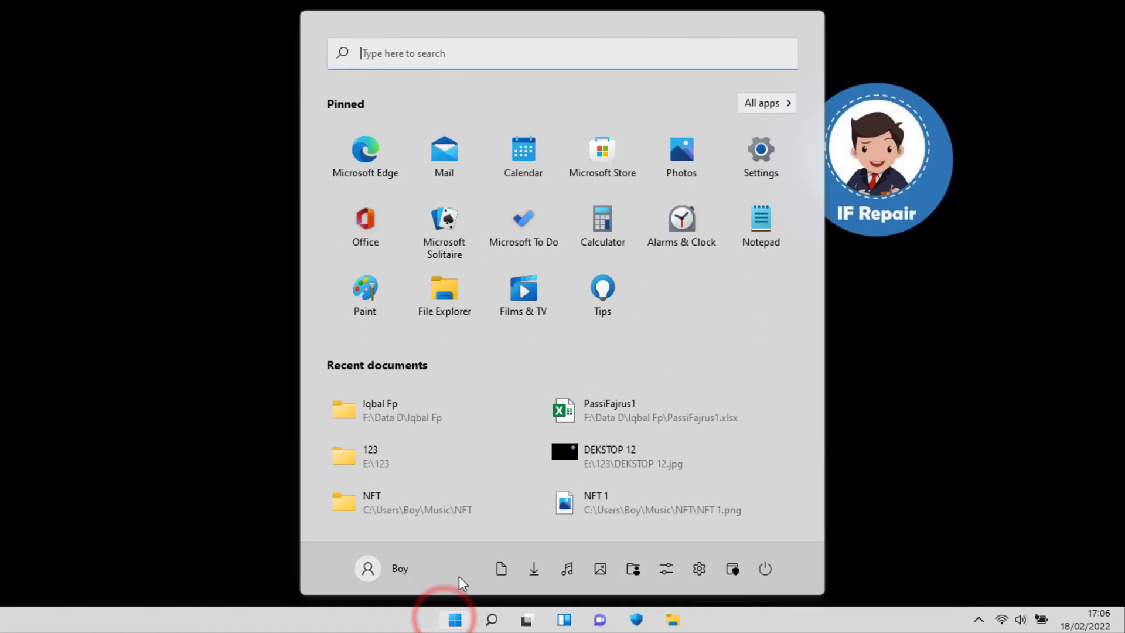
pyautogui.click(762, 105)
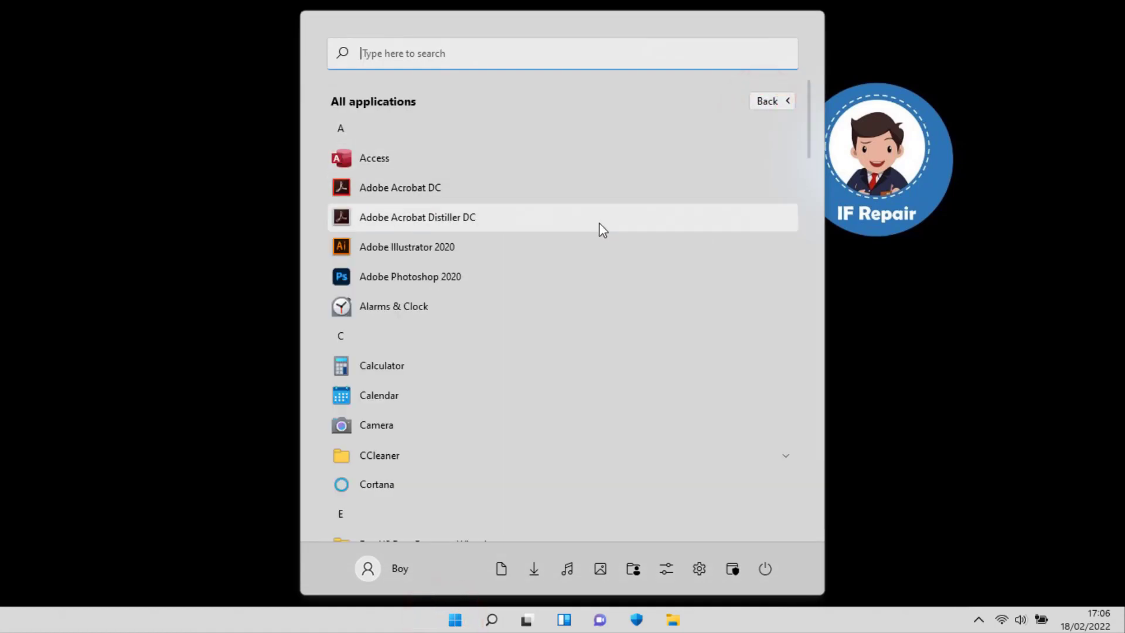
pyautogui.scroll(-10, 565, 313)
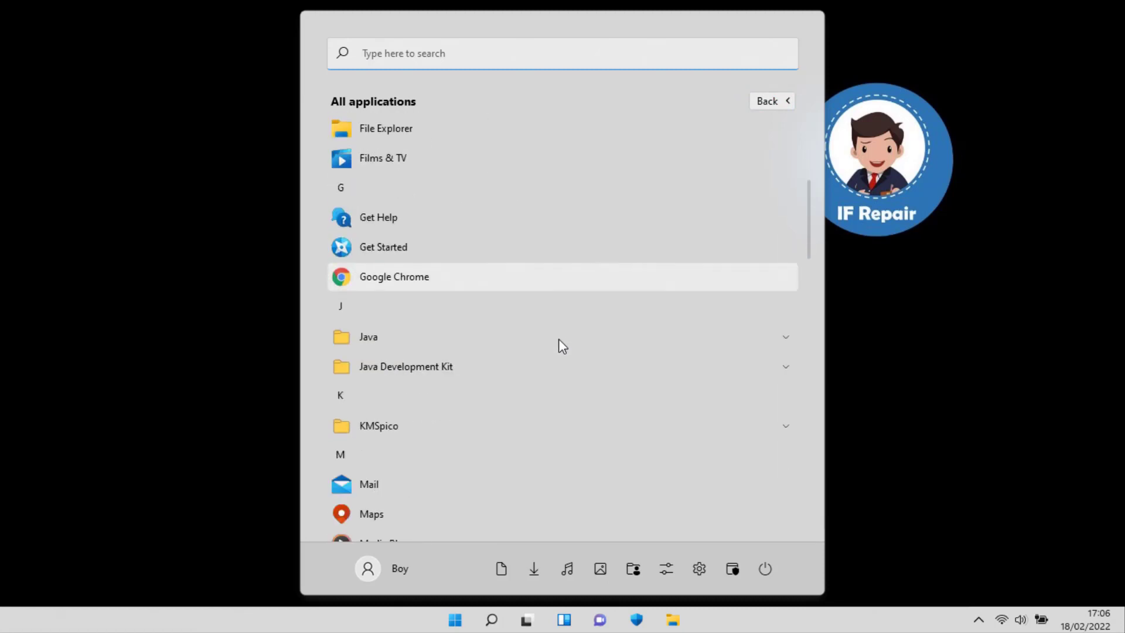
pyautogui.scroll(-10, 558, 338)
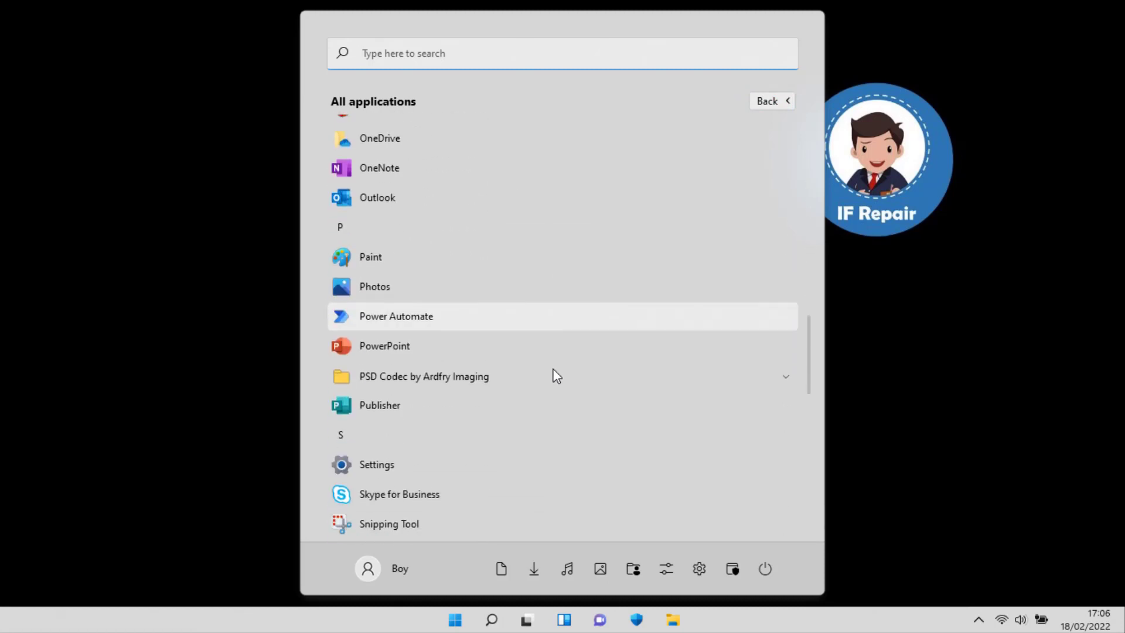
pyautogui.scroll(-10, 555, 375)
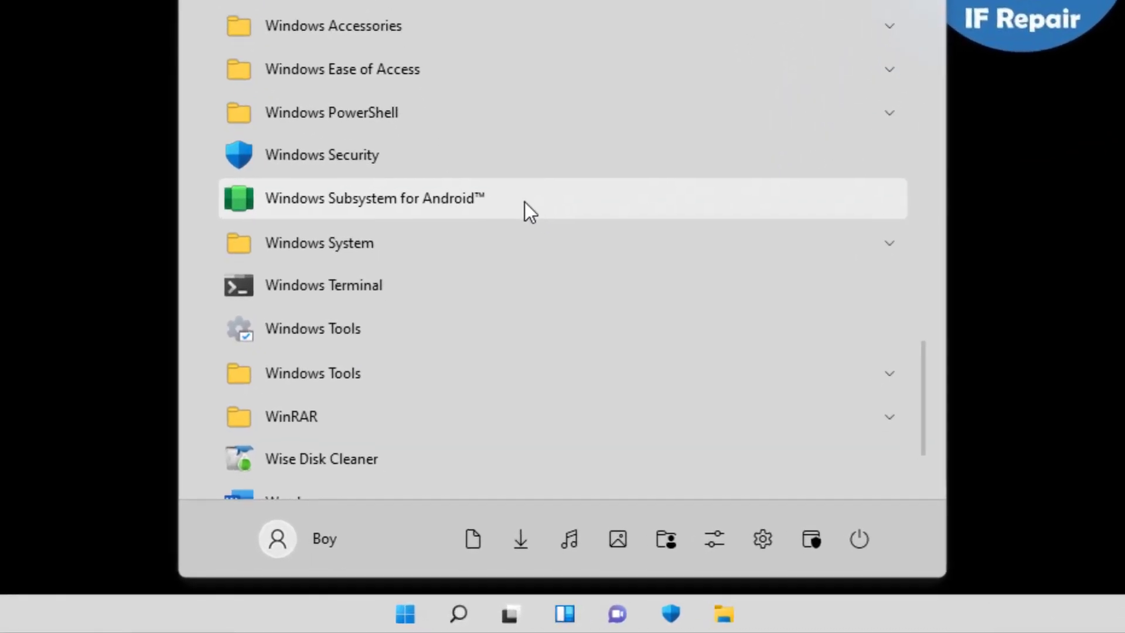
pyautogui.click(525, 201)
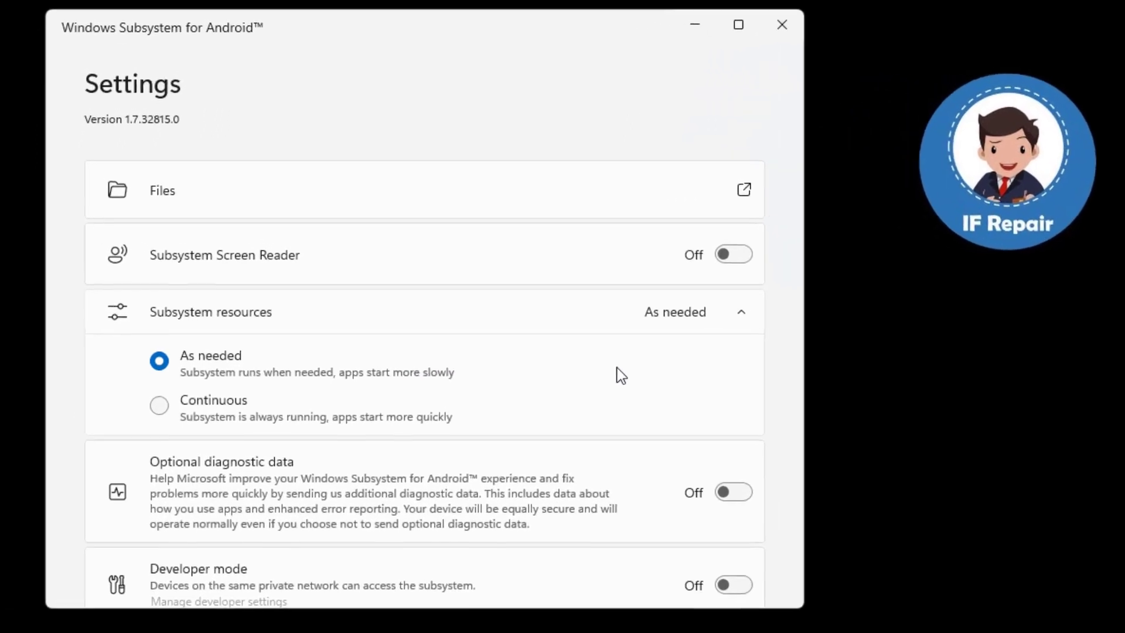
pyautogui.scroll(-4, 639, 381)
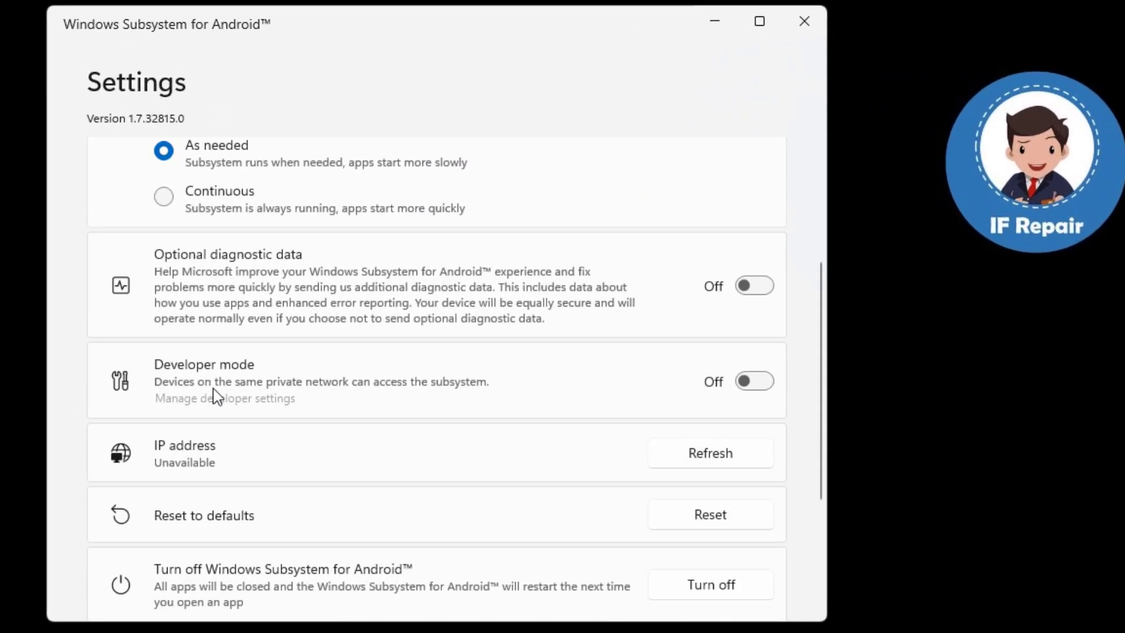
pyautogui.click(750, 382)
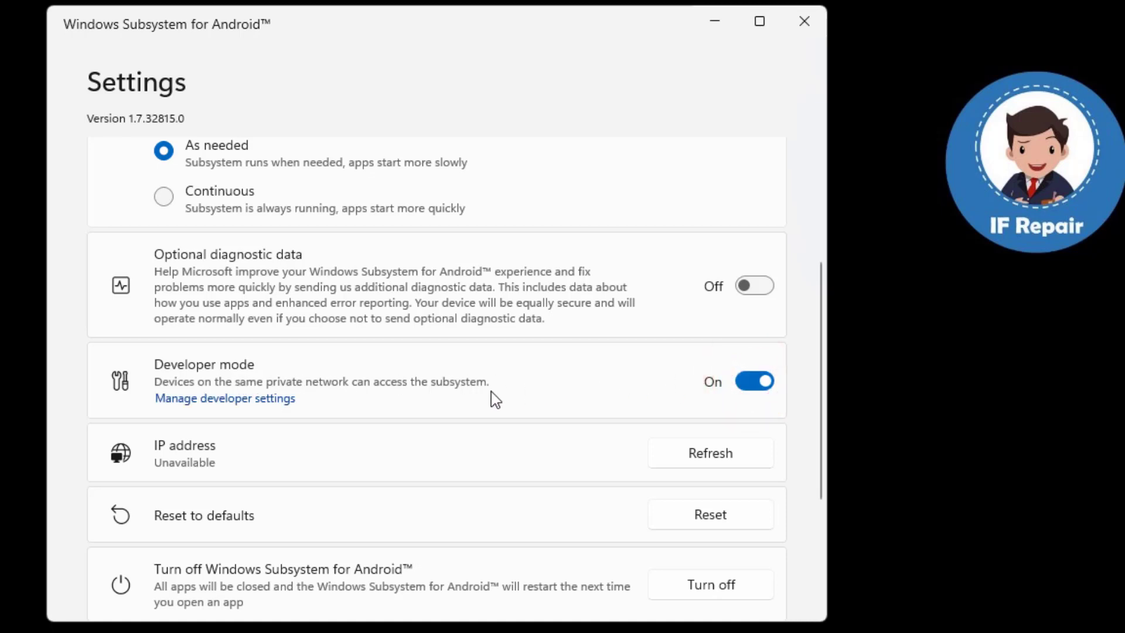
# - Open Manage developer settings, continue with Share my diagnostic data checked, and allow the subsystem through the firewall on public networks
pyautogui.click(282, 401)
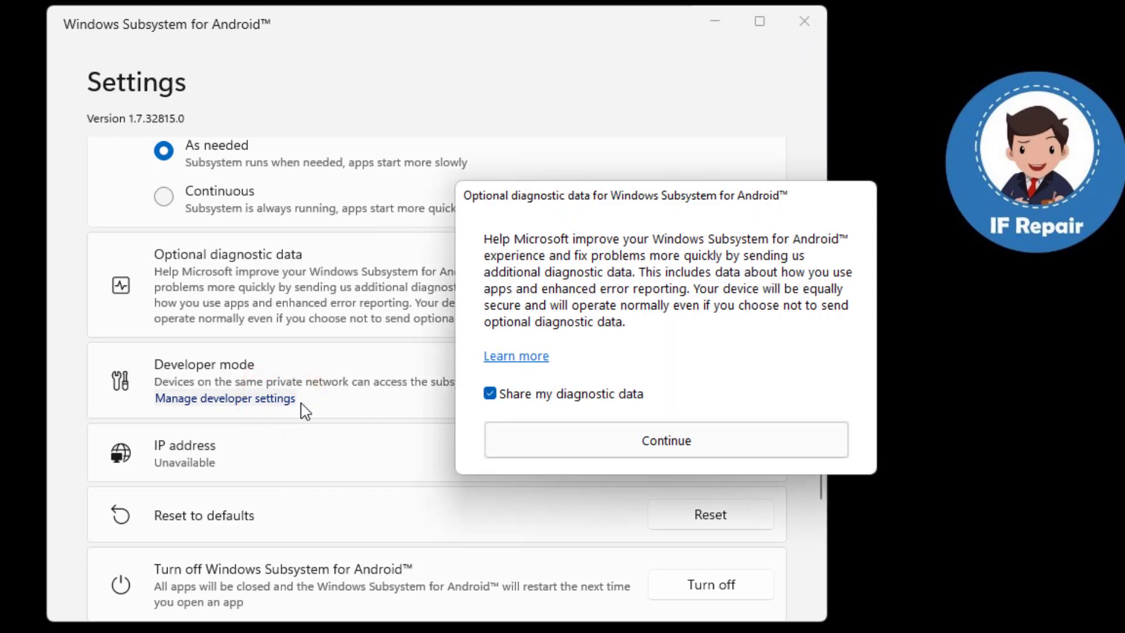
pyautogui.click(562, 442)
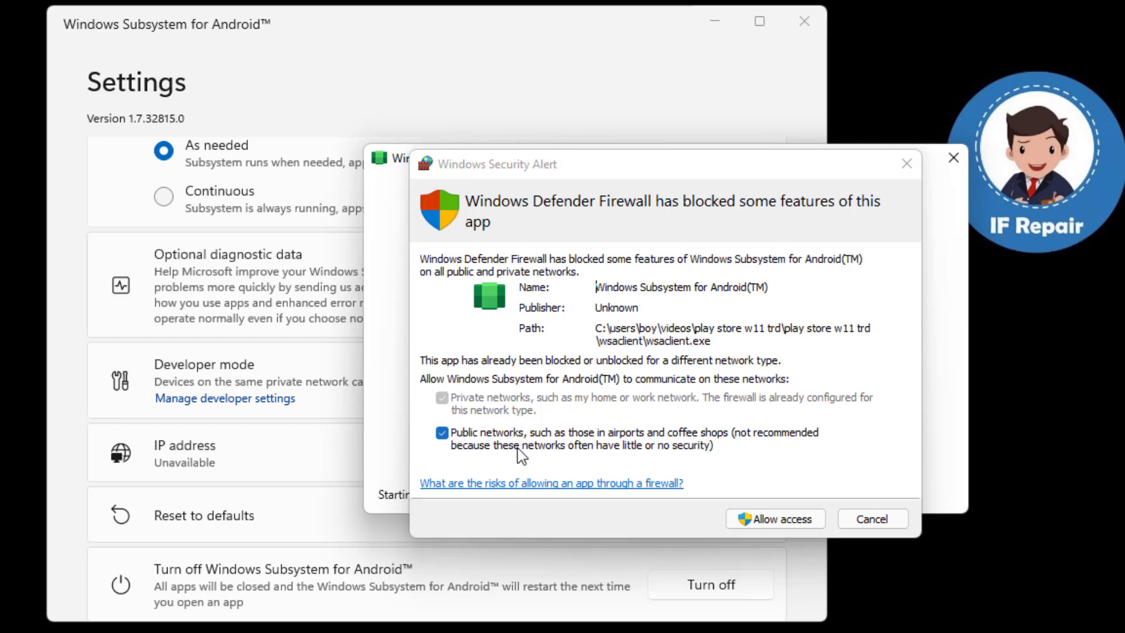
pyautogui.click(752, 522)
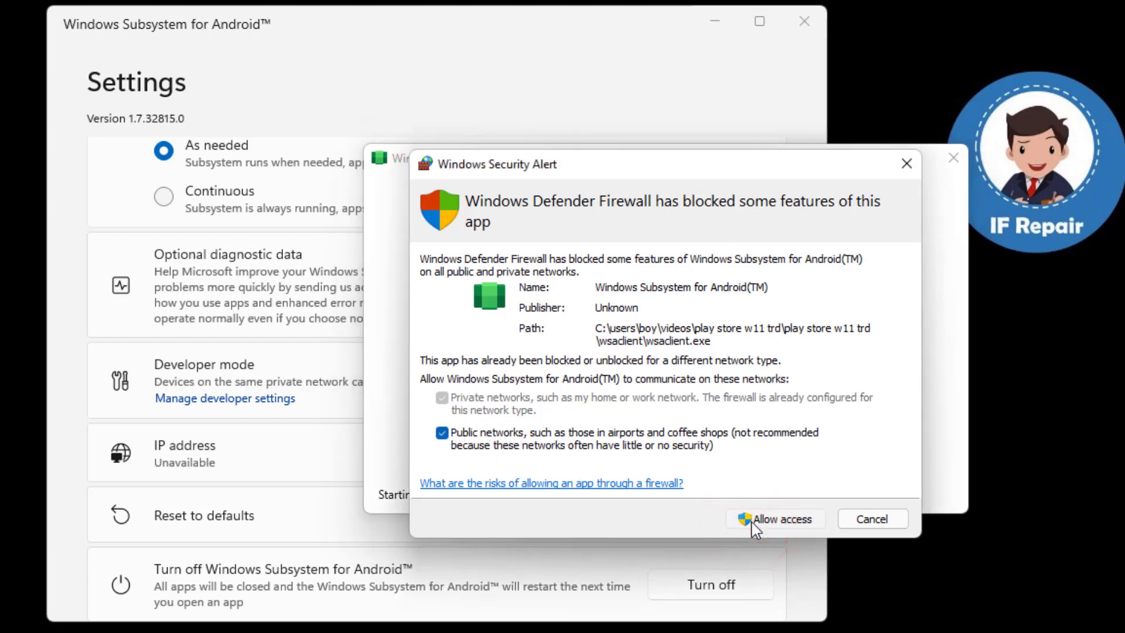
pyautogui.click(751, 522)
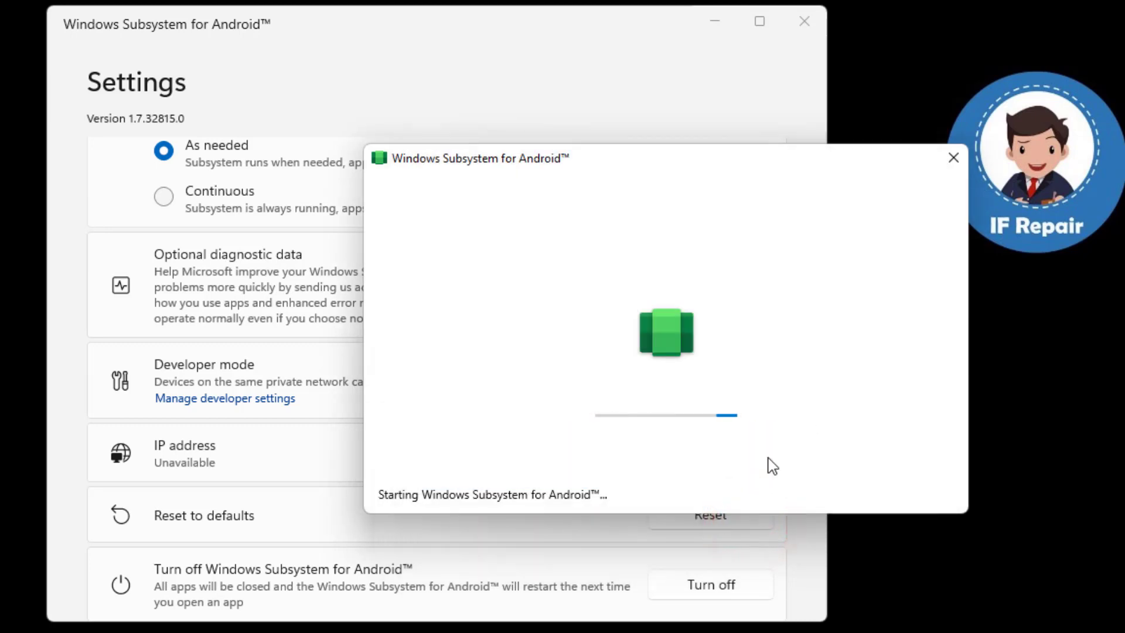